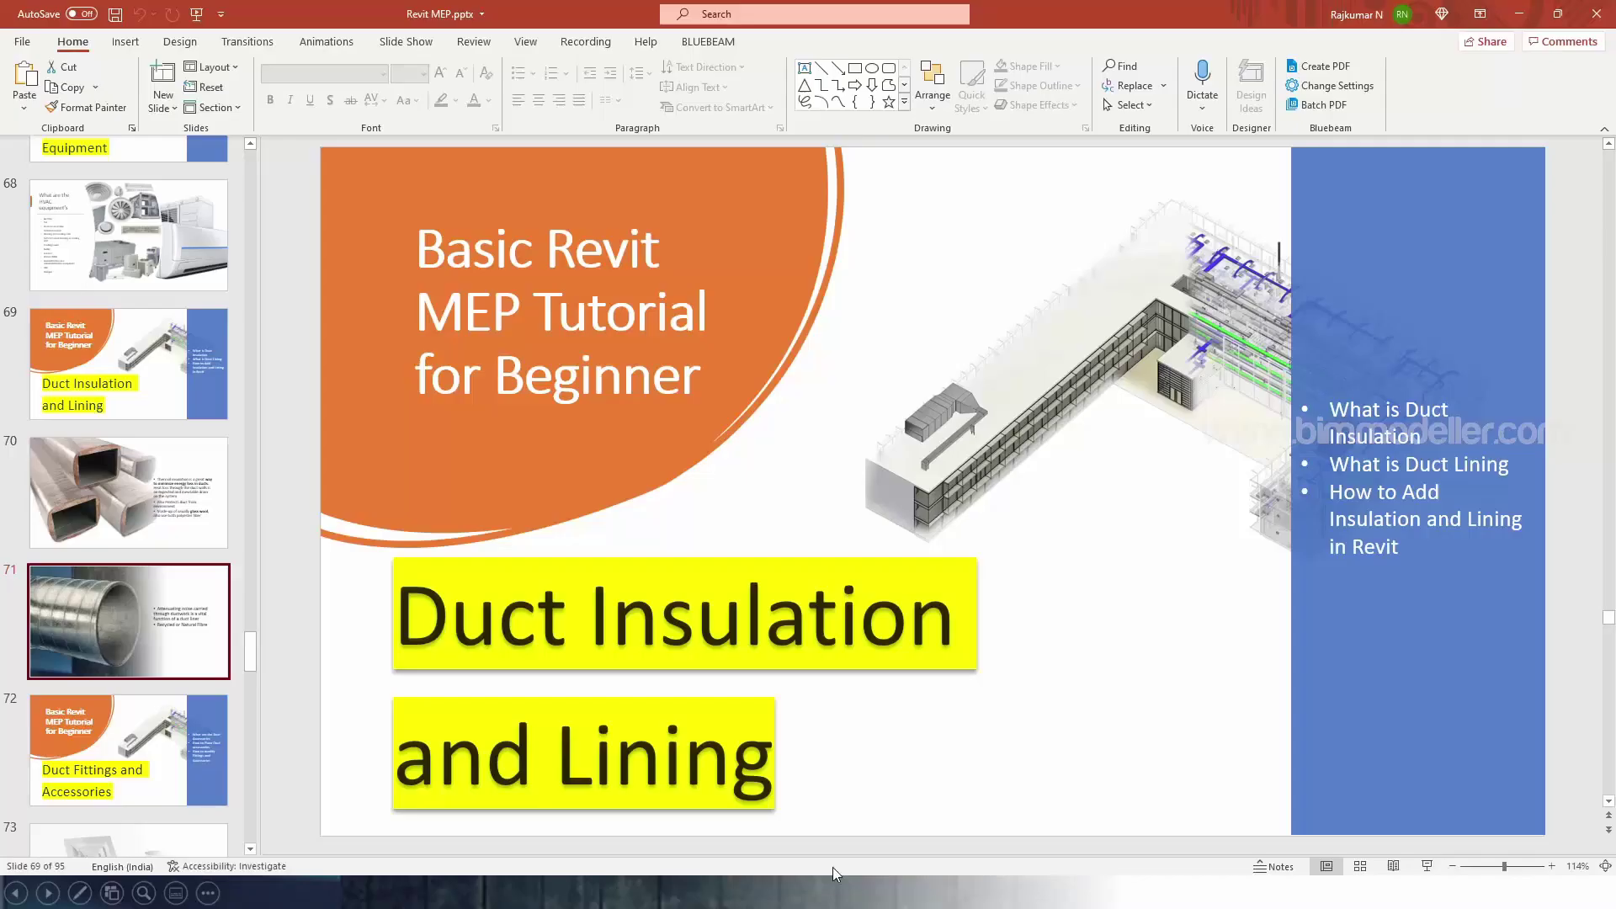
- Leave the 'Duct Insulation and Lining' slideshow and bring up Revit's 2 - Mech floor plan
{"action": "left_click", "coordinate": [475, 892]}
{"action": "scroll", "coordinate": [729, 500], "scroll_direction": "up", "scroll_amount": 4}
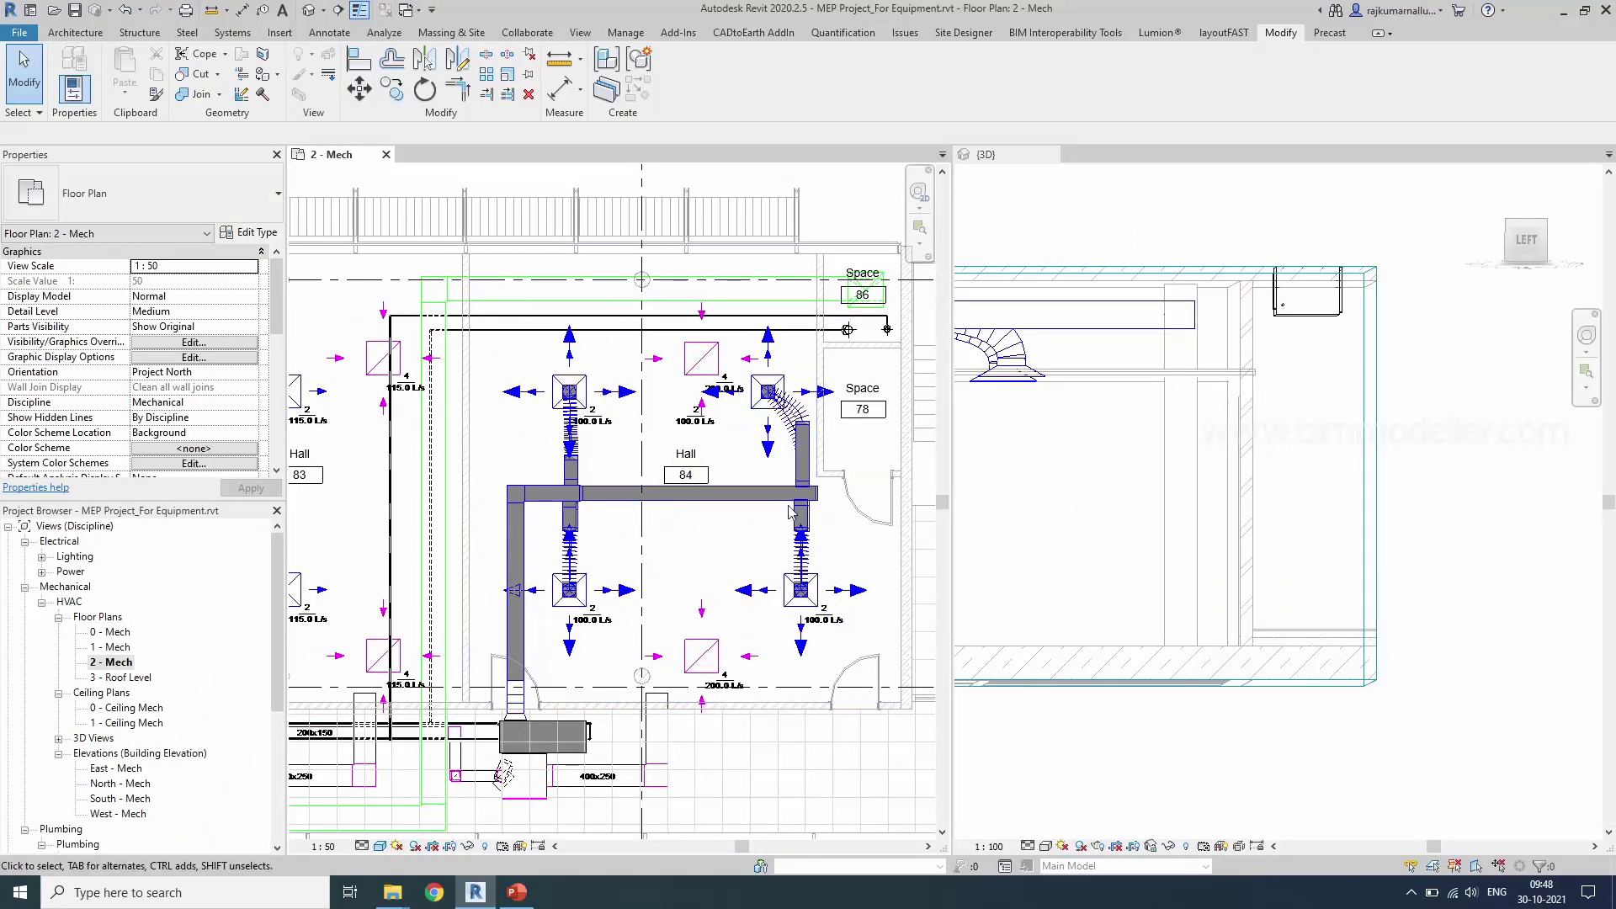
- Select the horizontal duct crossing Hall 84 and center it in the plan
{"action": "scroll", "coordinate": [791, 511], "scroll_direction": "up", "scroll_amount": 3}
{"action": "middle_click_drag", "start_coordinate": [715, 570], "coordinate": [751, 587]}
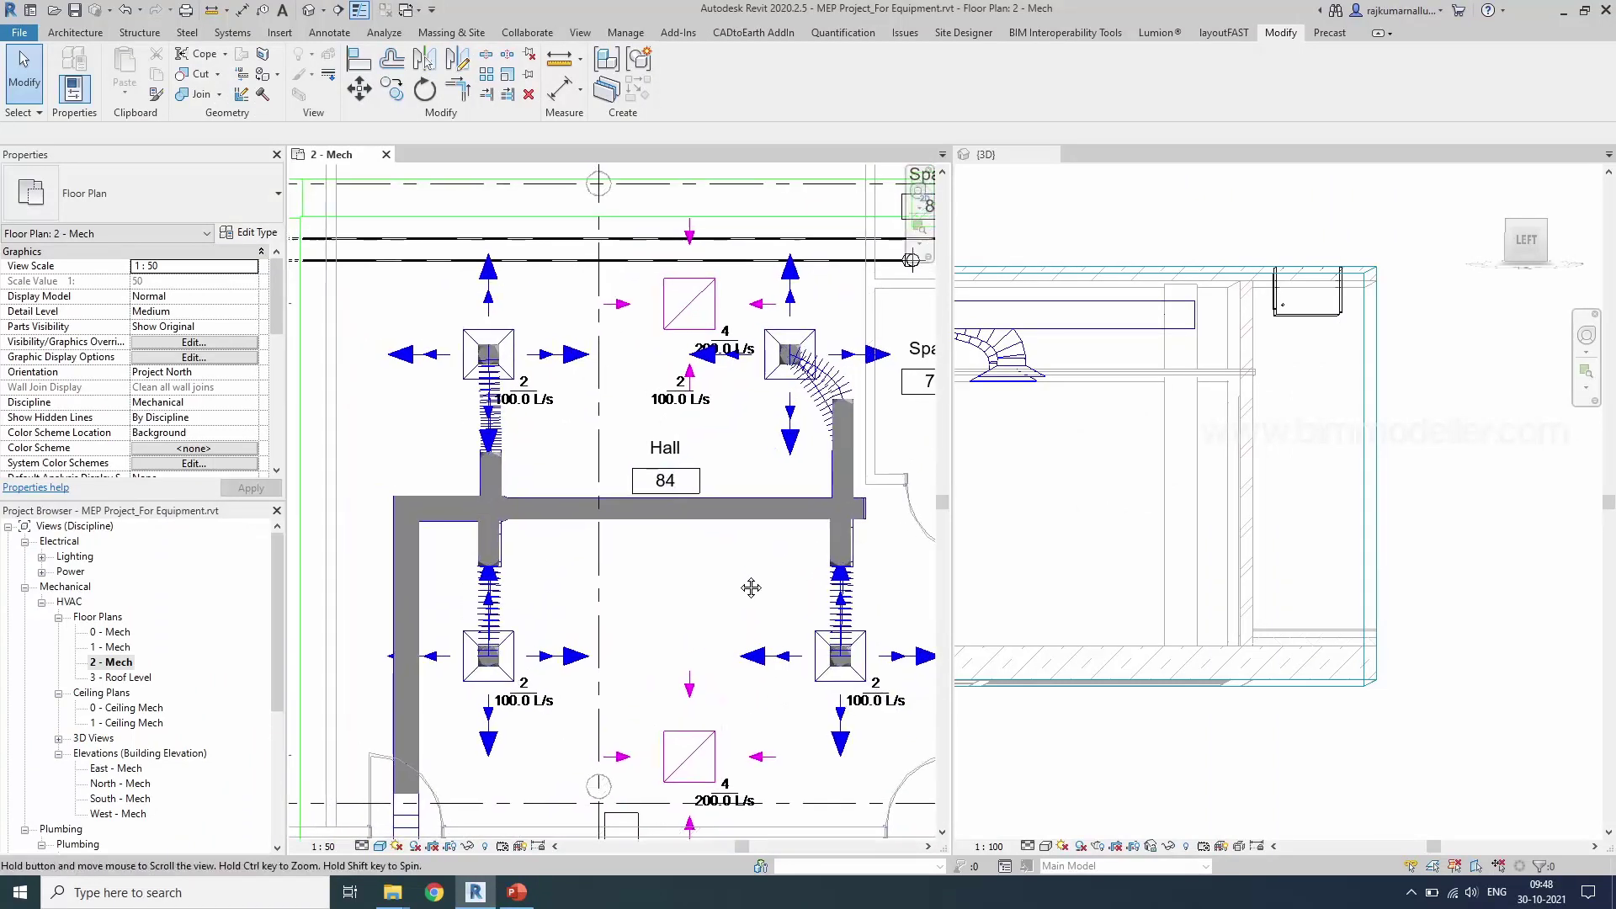
{"action": "left_click", "coordinate": [741, 515]}
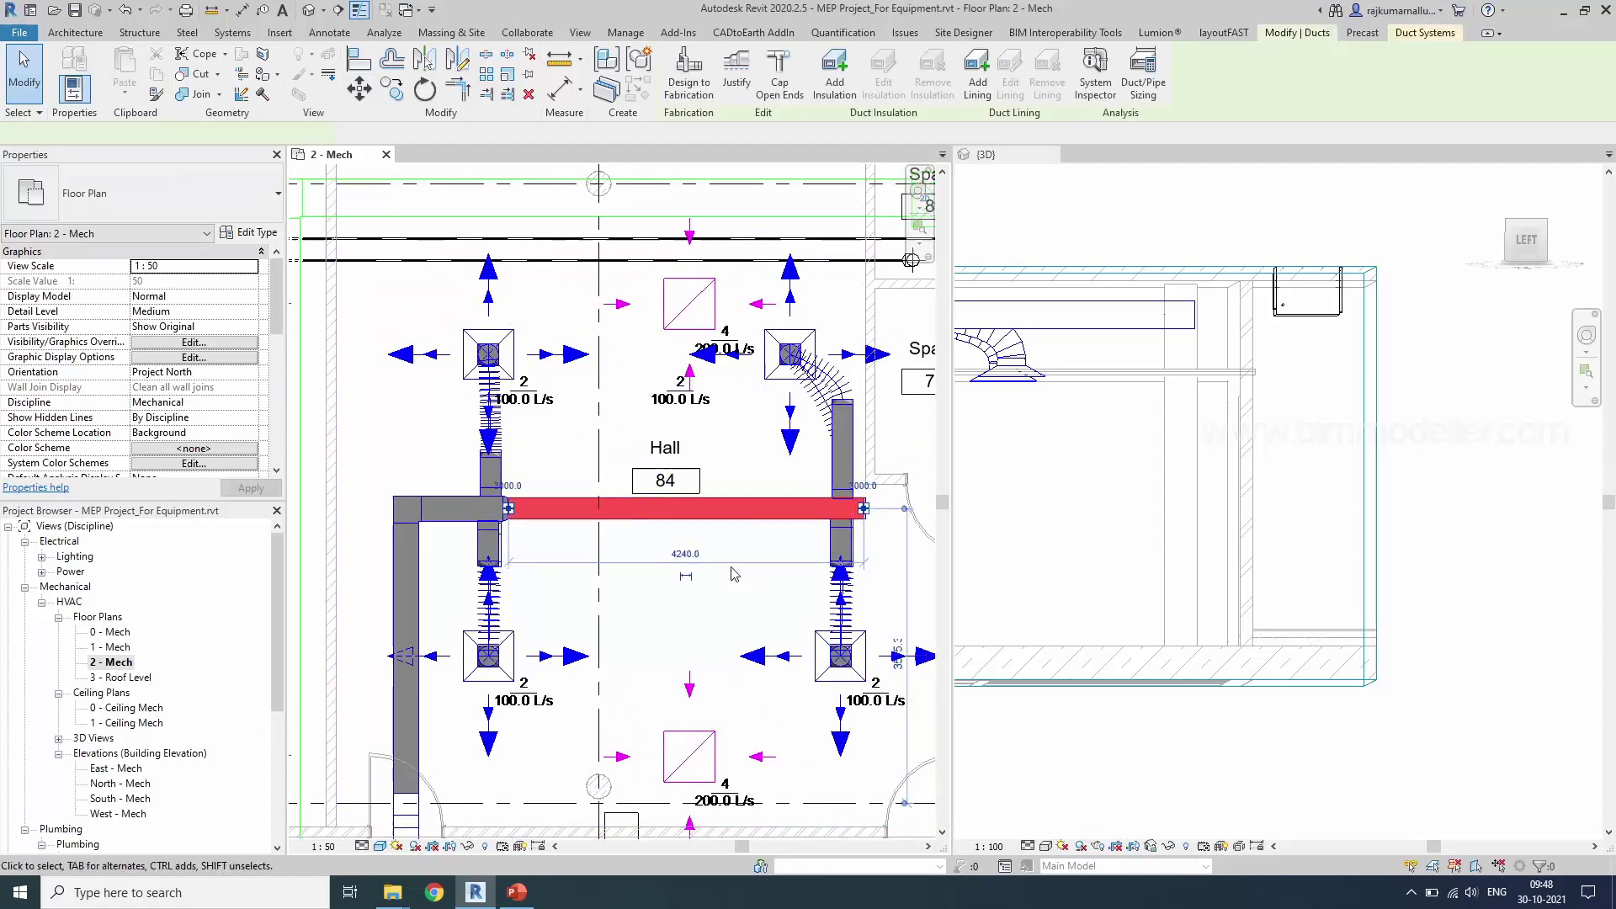
{"action": "scroll", "coordinate": [725, 561], "scroll_direction": "up", "scroll_amount": 2}
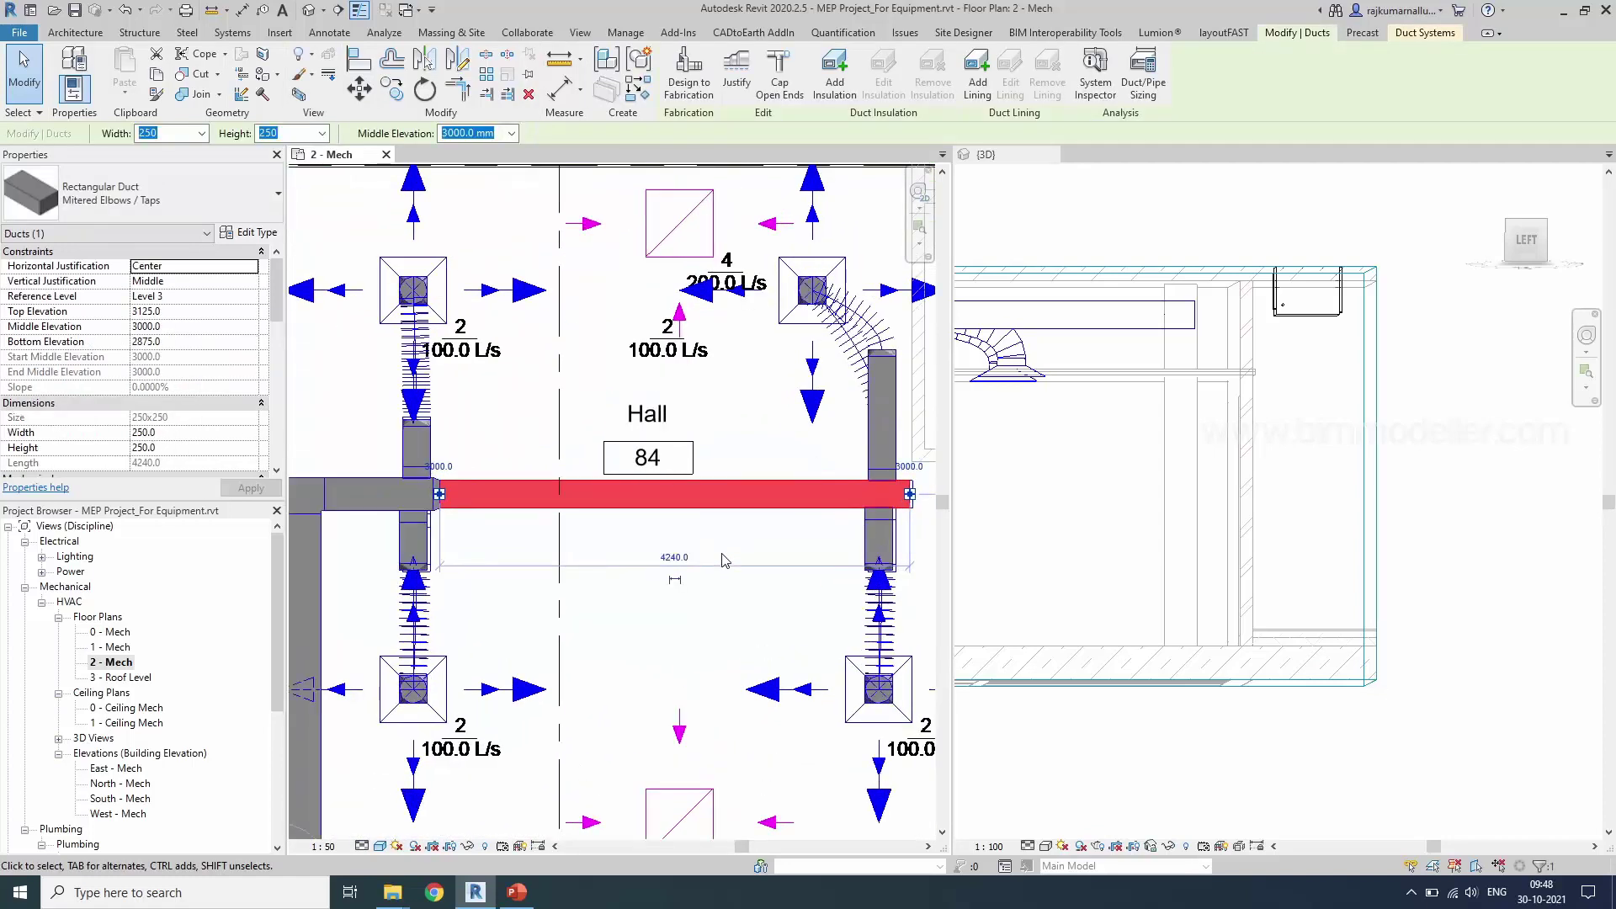
{"action": "middle_click_drag", "start_coordinate": [747, 577], "coordinate": [697, 579]}
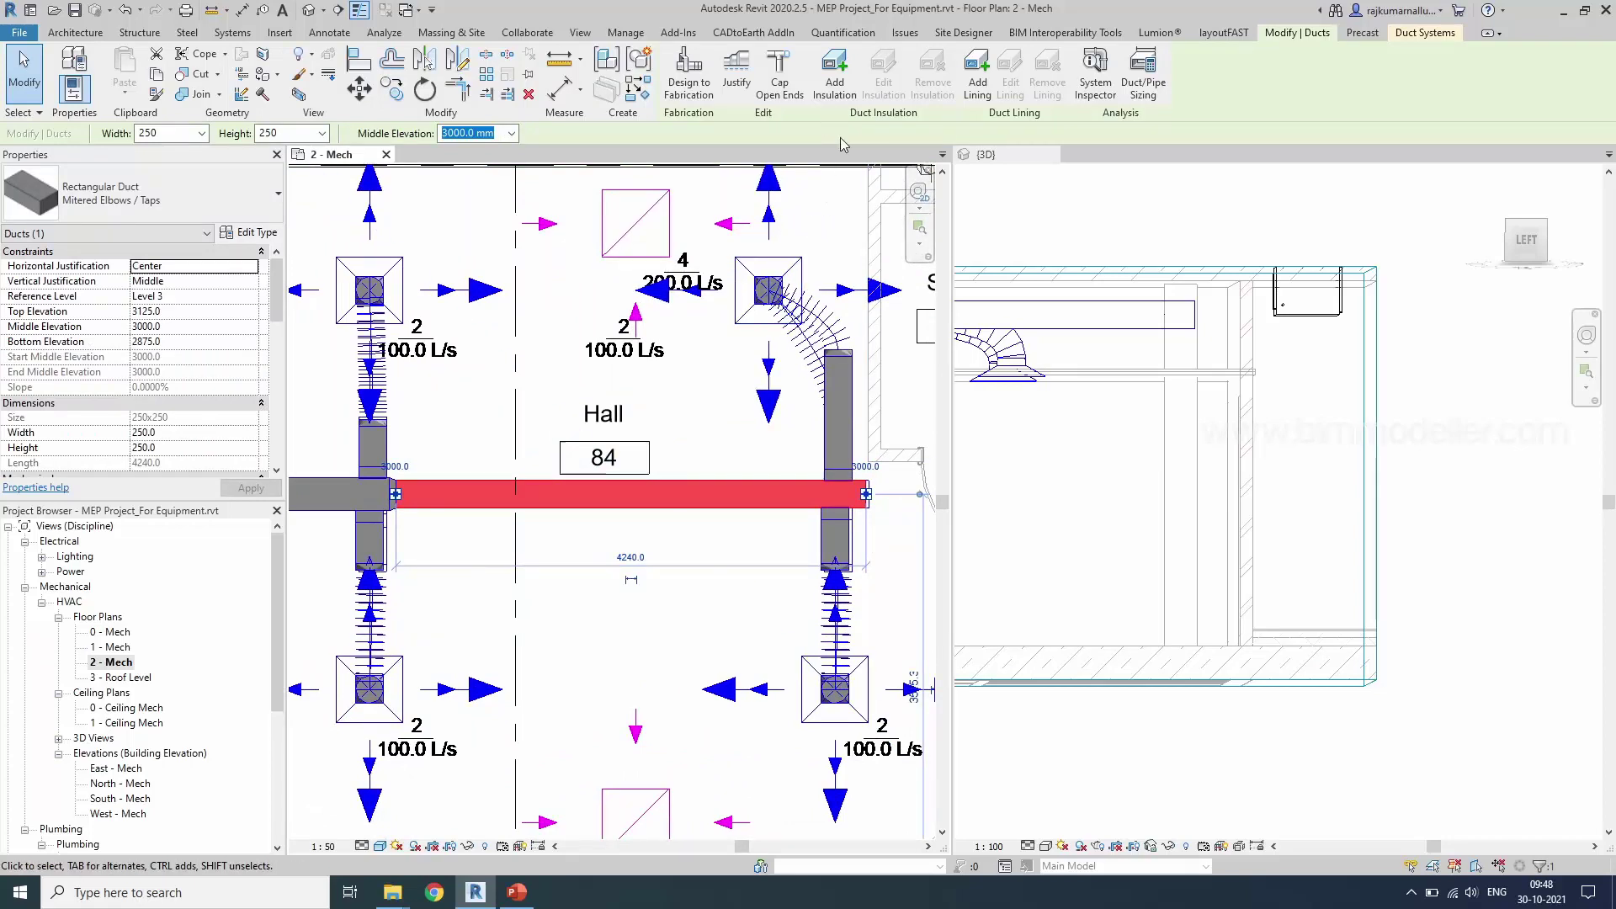
- Start Add Insulation, check the insulation types, and open Fire Clad's type properties
{"action": "left_click", "coordinate": [835, 89]}
{"action": "left_click", "coordinate": [784, 418]}
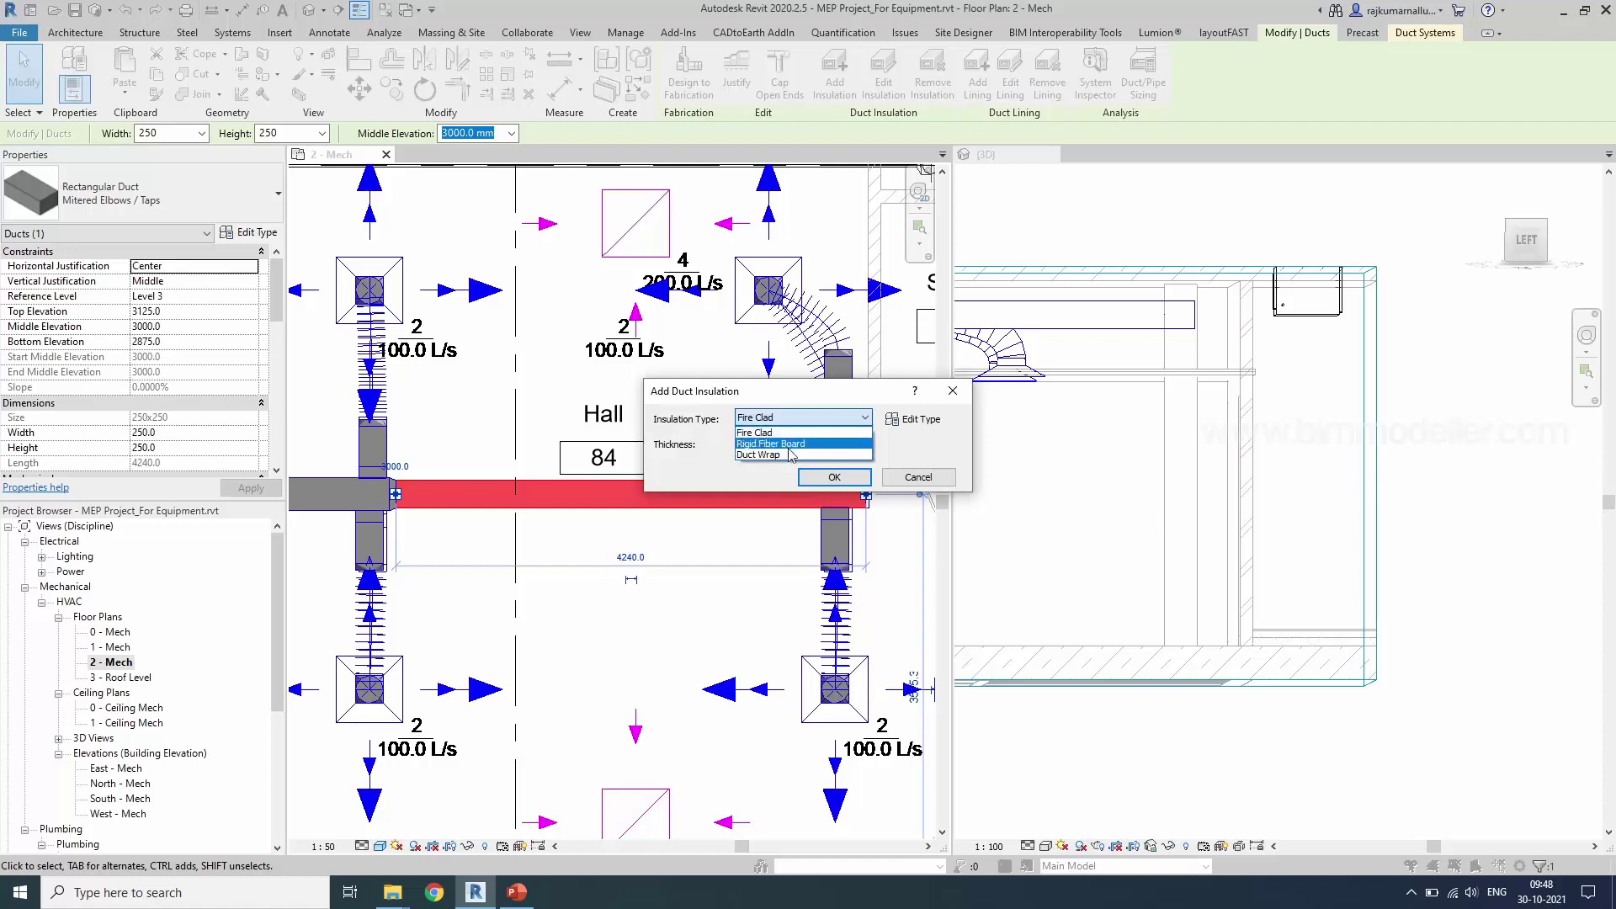
{"action": "left_click", "coordinate": [909, 427]}
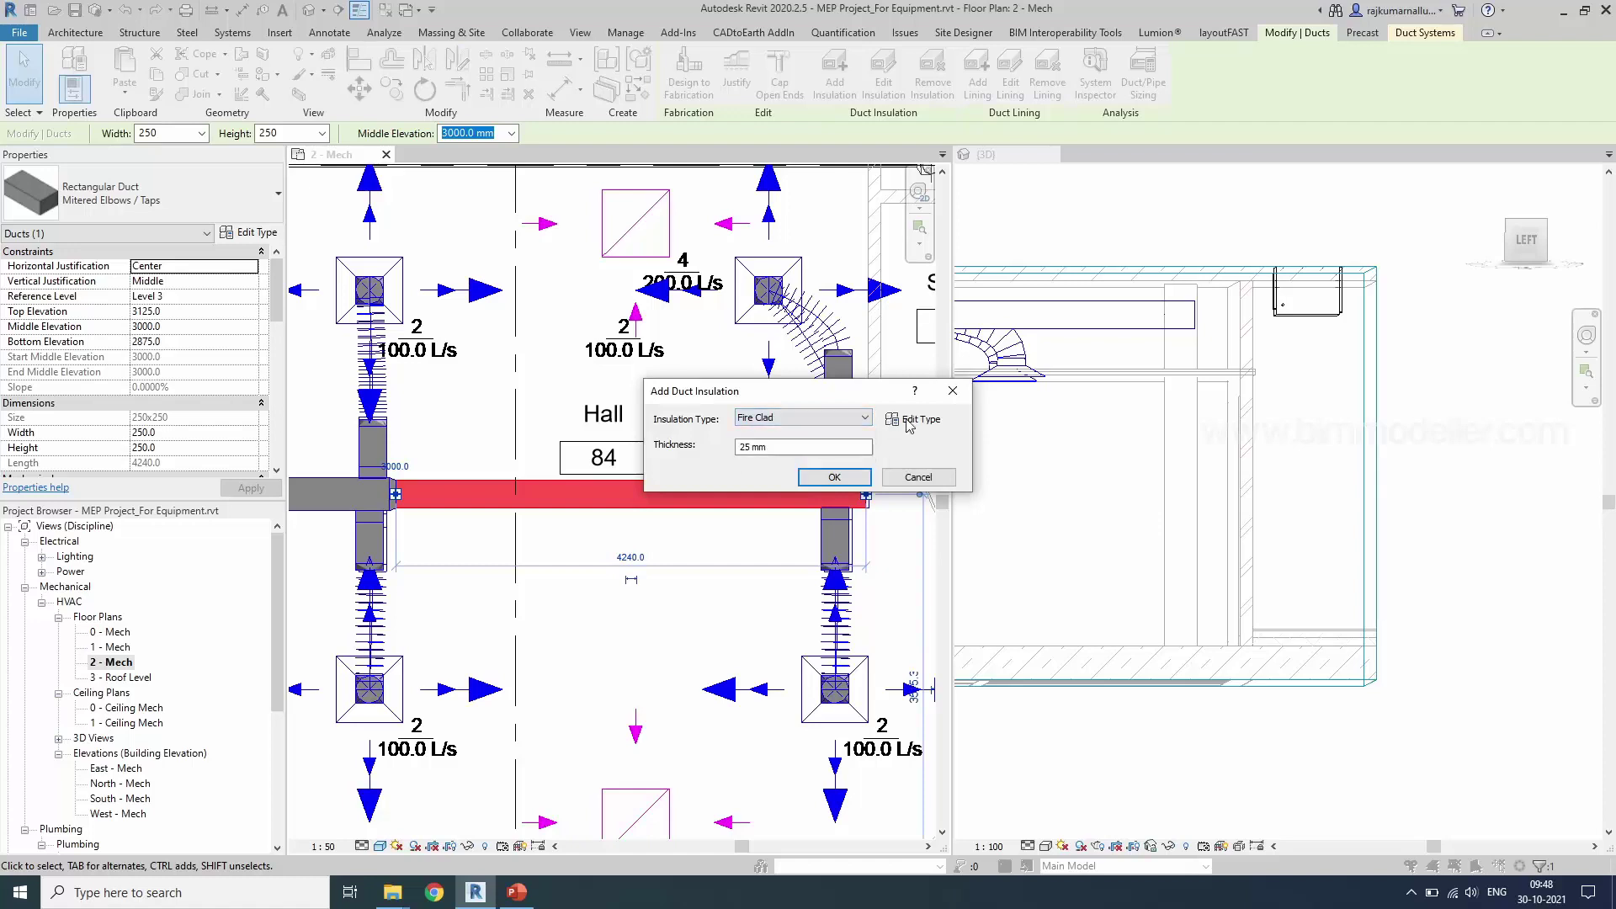
{"action": "left_click", "coordinate": [909, 421]}
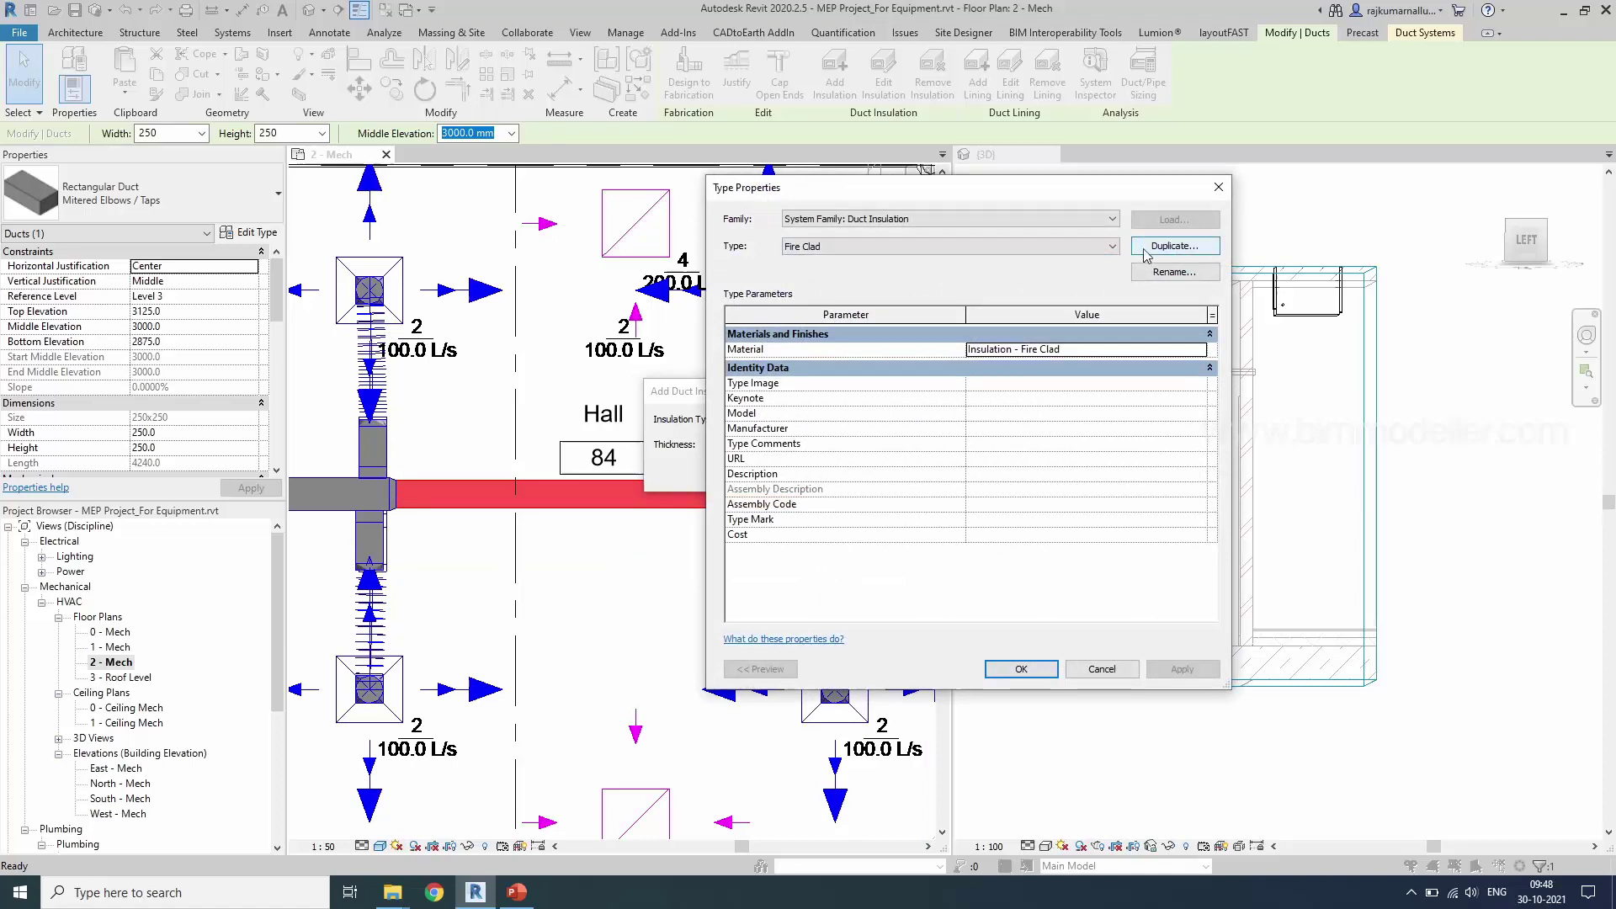
- Review the insulation types and Fire Clad's material, then close Type Properties unchanged
{"action": "left_click", "coordinate": [1111, 245]}
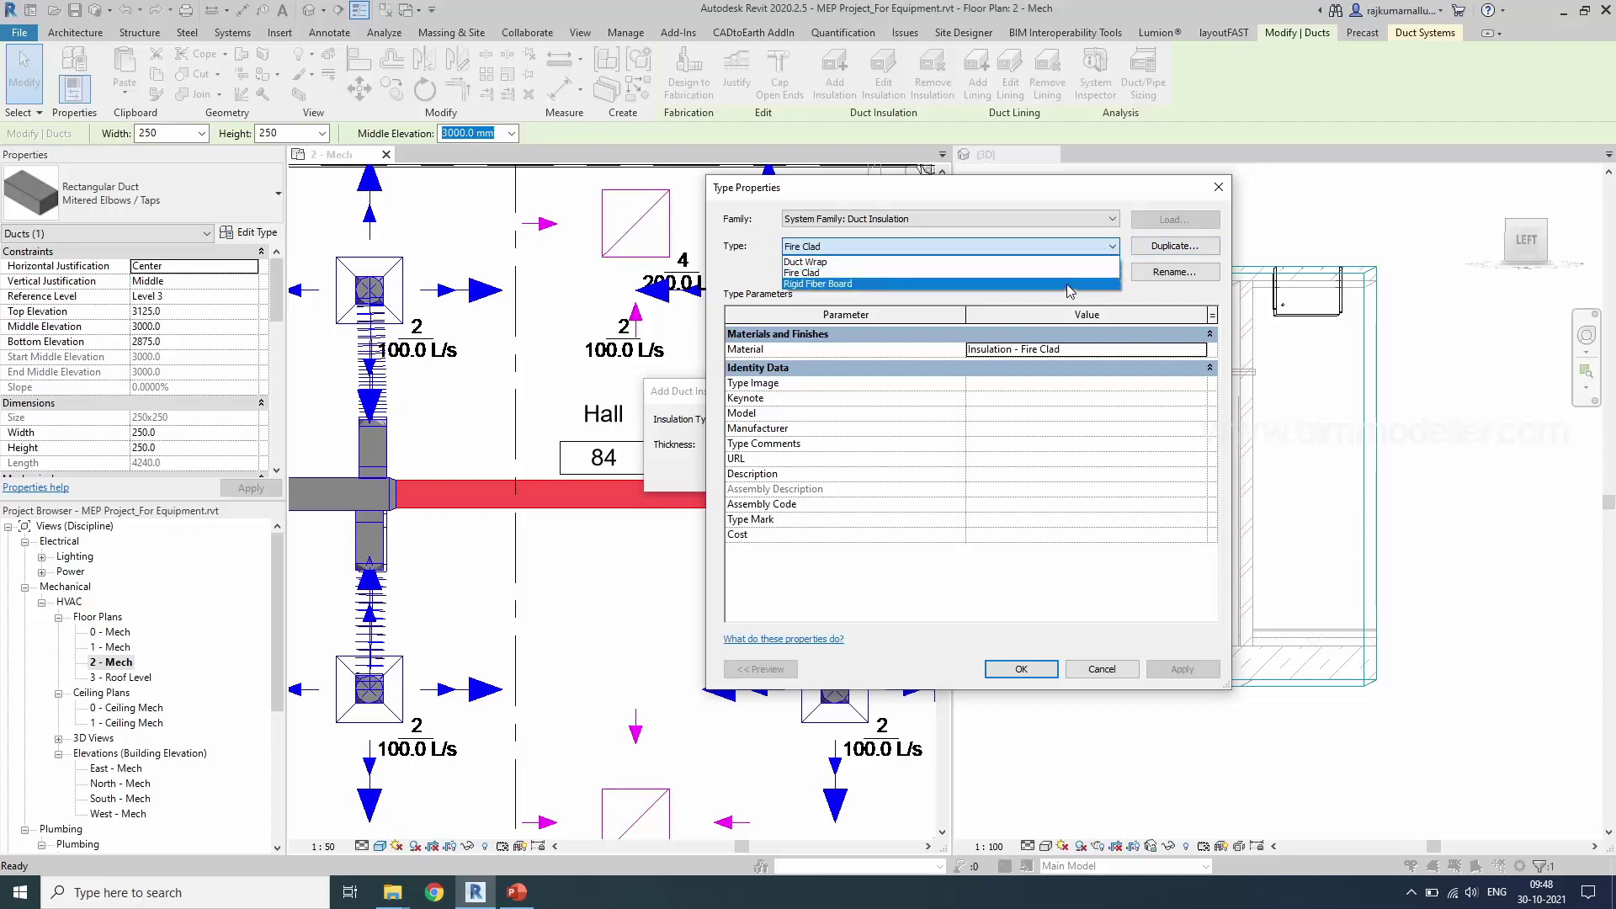
{"action": "left_click", "coordinate": [865, 273]}
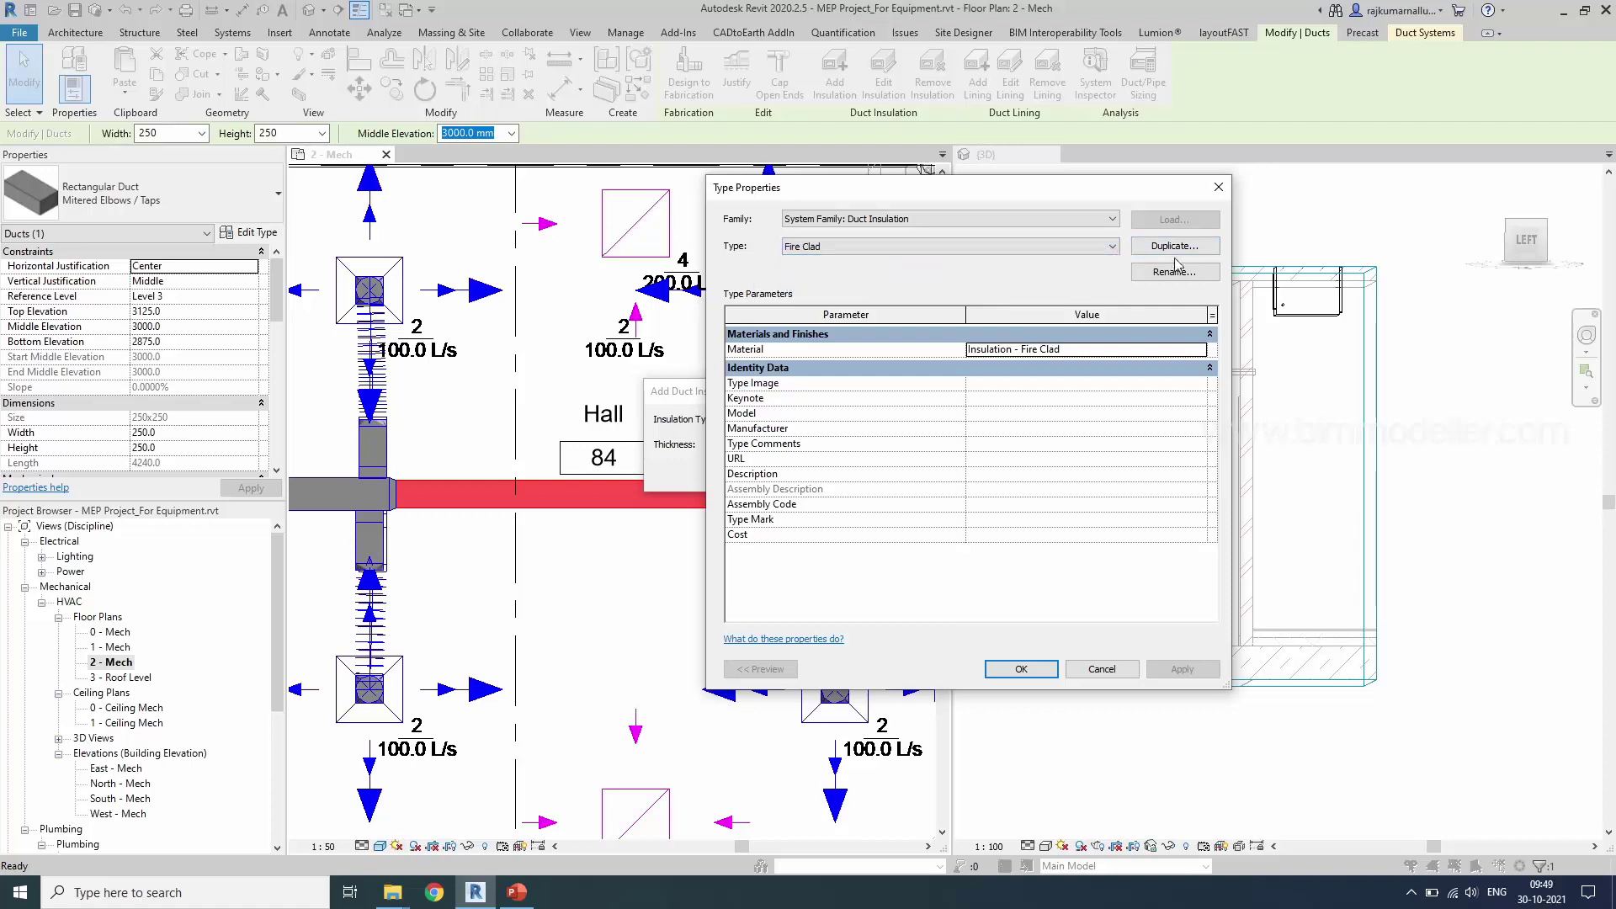
{"action": "left_click", "coordinate": [1187, 352]}
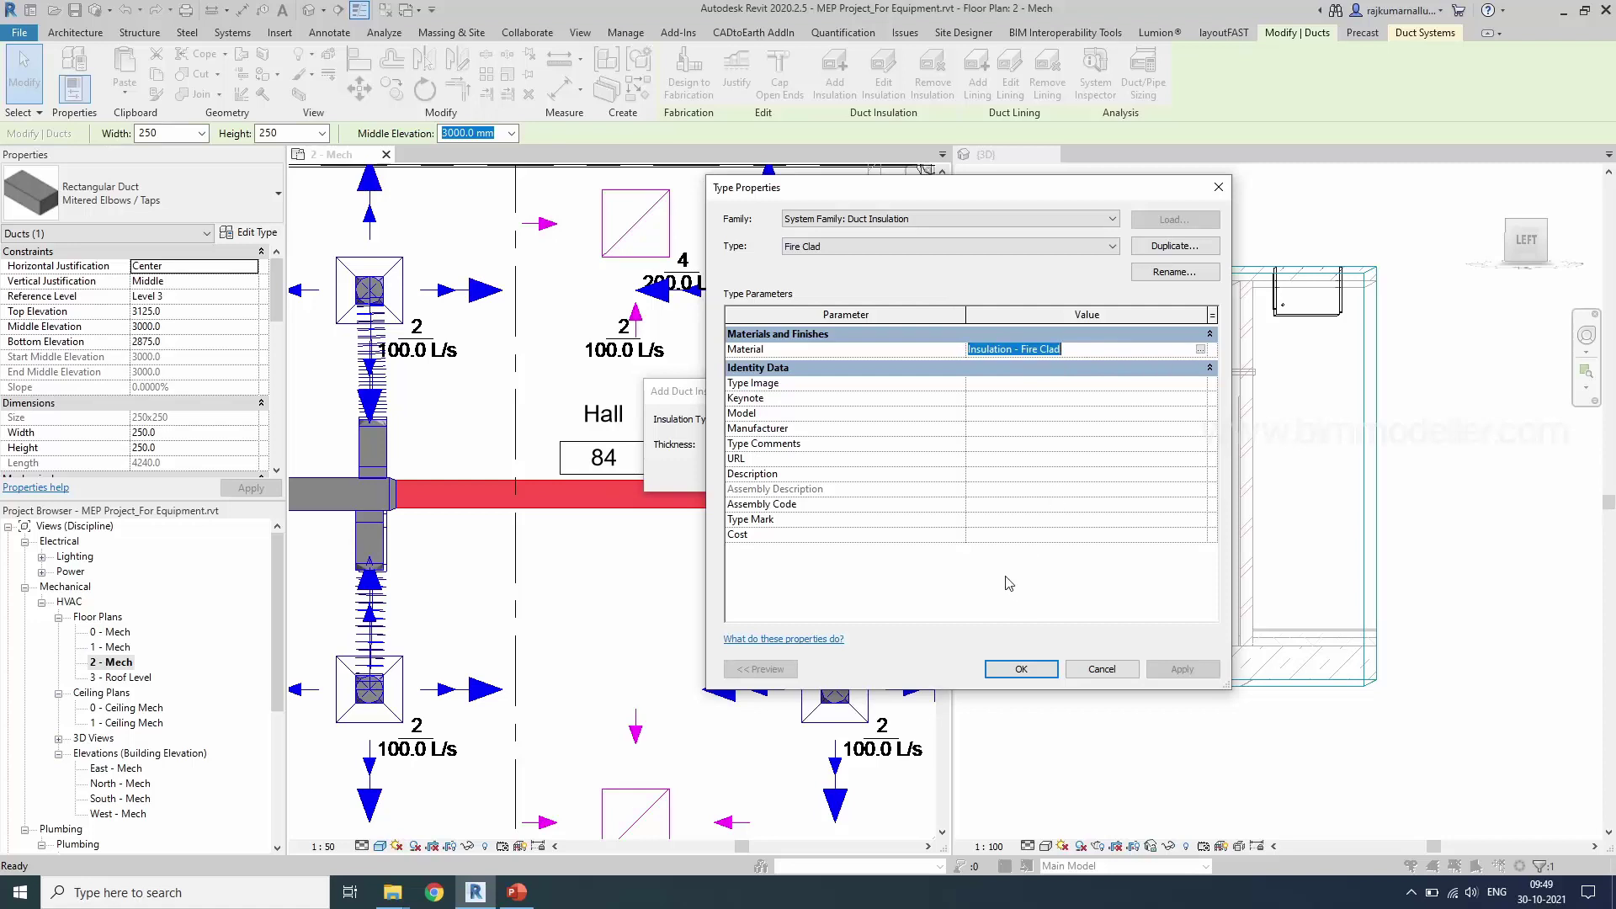
{"action": "left_click", "coordinate": [1021, 669]}
- Apply 25 mm Rigid Fiber Board insulation to the Hall 84 duct
{"action": "left_click", "coordinate": [791, 417]}
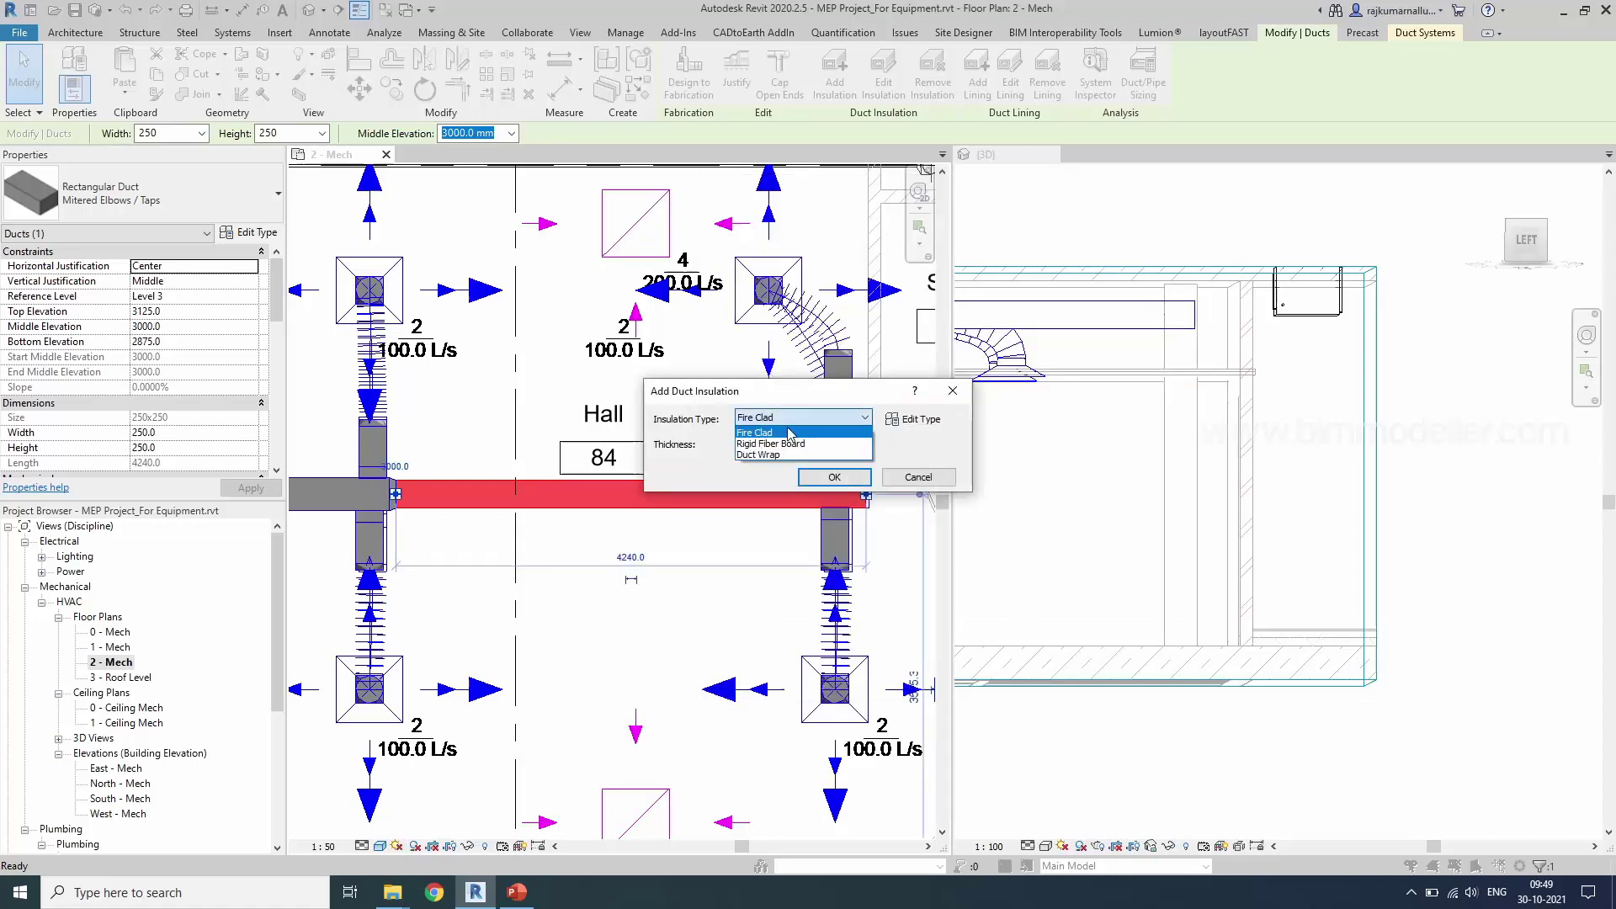
{"action": "left_click", "coordinate": [800, 446]}
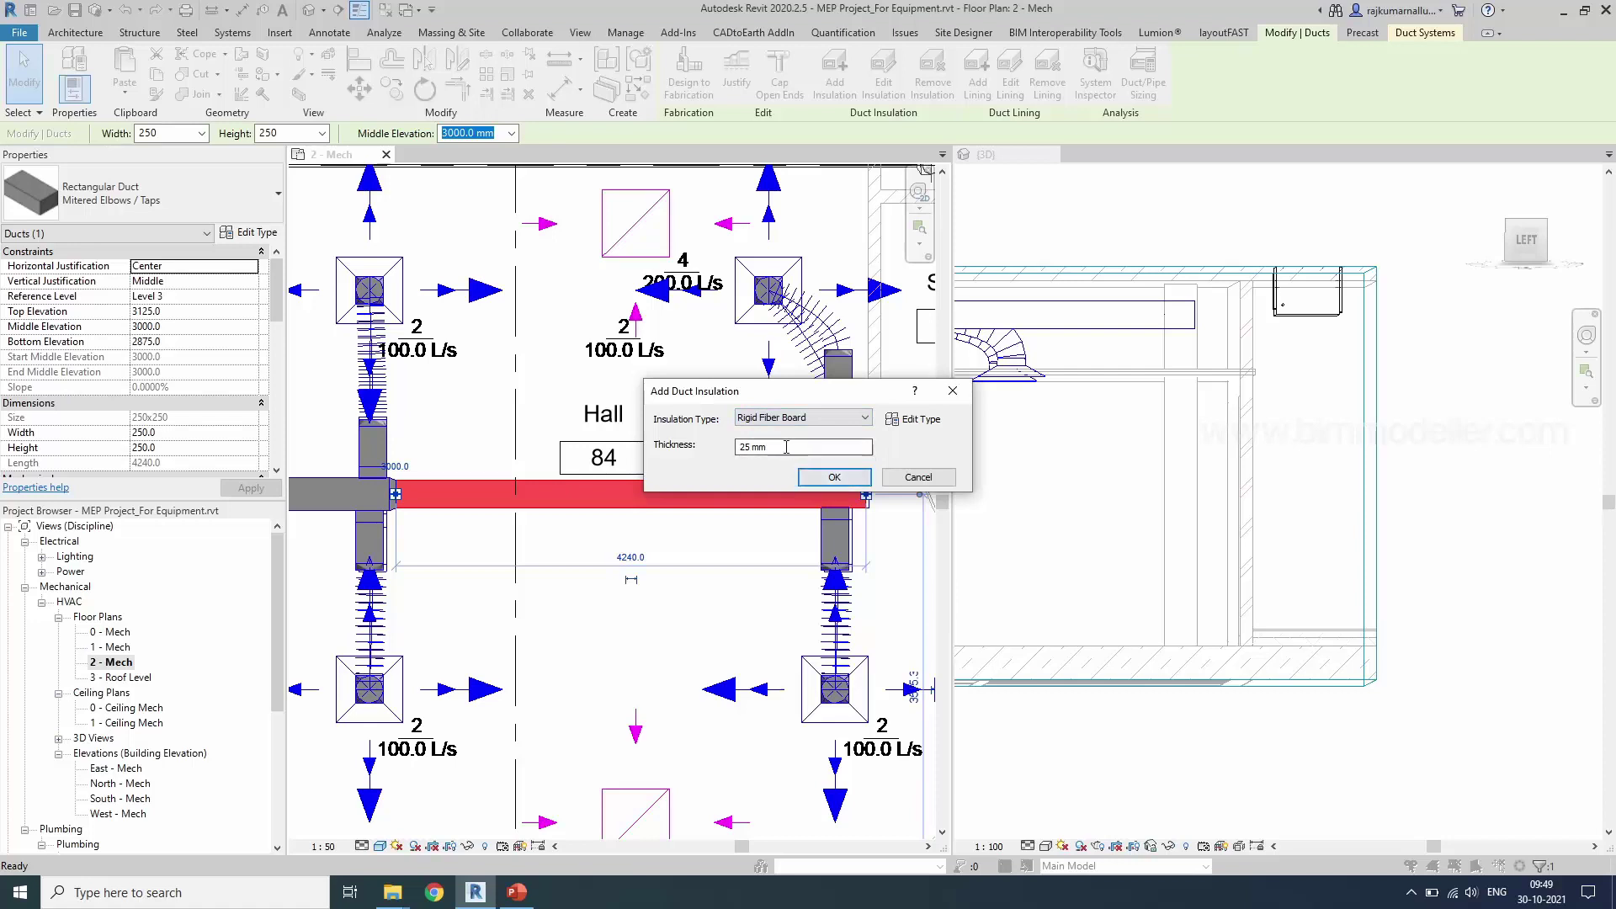
{"action": "left_click", "coordinate": [834, 478]}
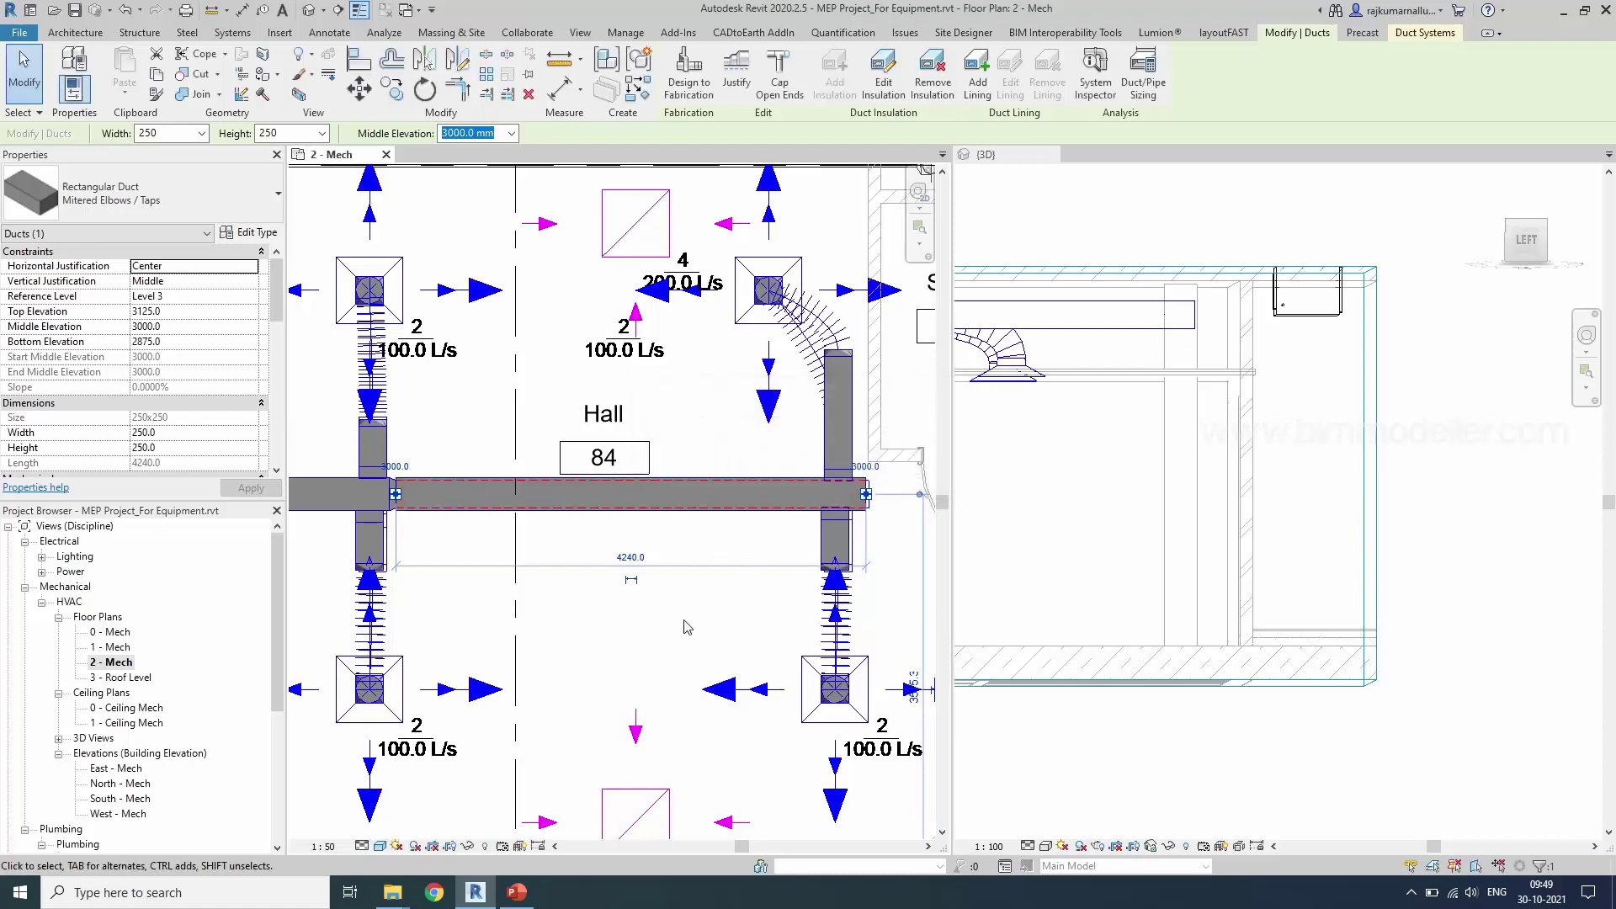
{"action": "middle_click_drag", "start_coordinate": [623, 571], "coordinate": [728, 585]}
{"action": "scroll", "coordinate": [673, 573], "scroll_direction": "up", "scroll_amount": 2}
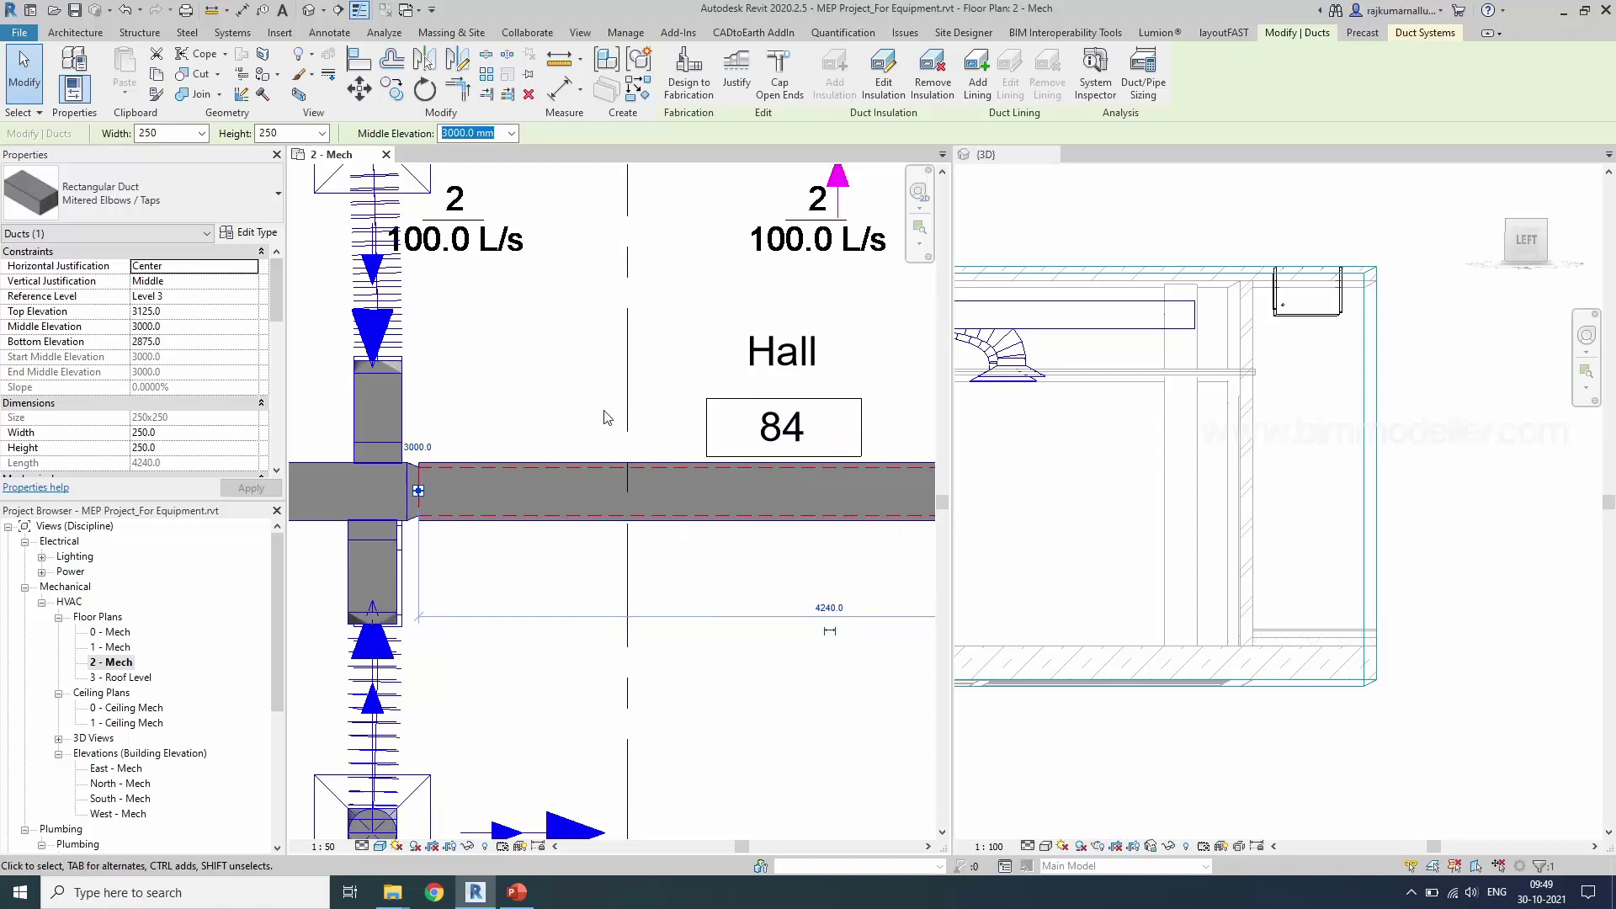
{"action": "scroll", "coordinate": [387, 478], "scroll_direction": "up", "scroll_amount": 2}
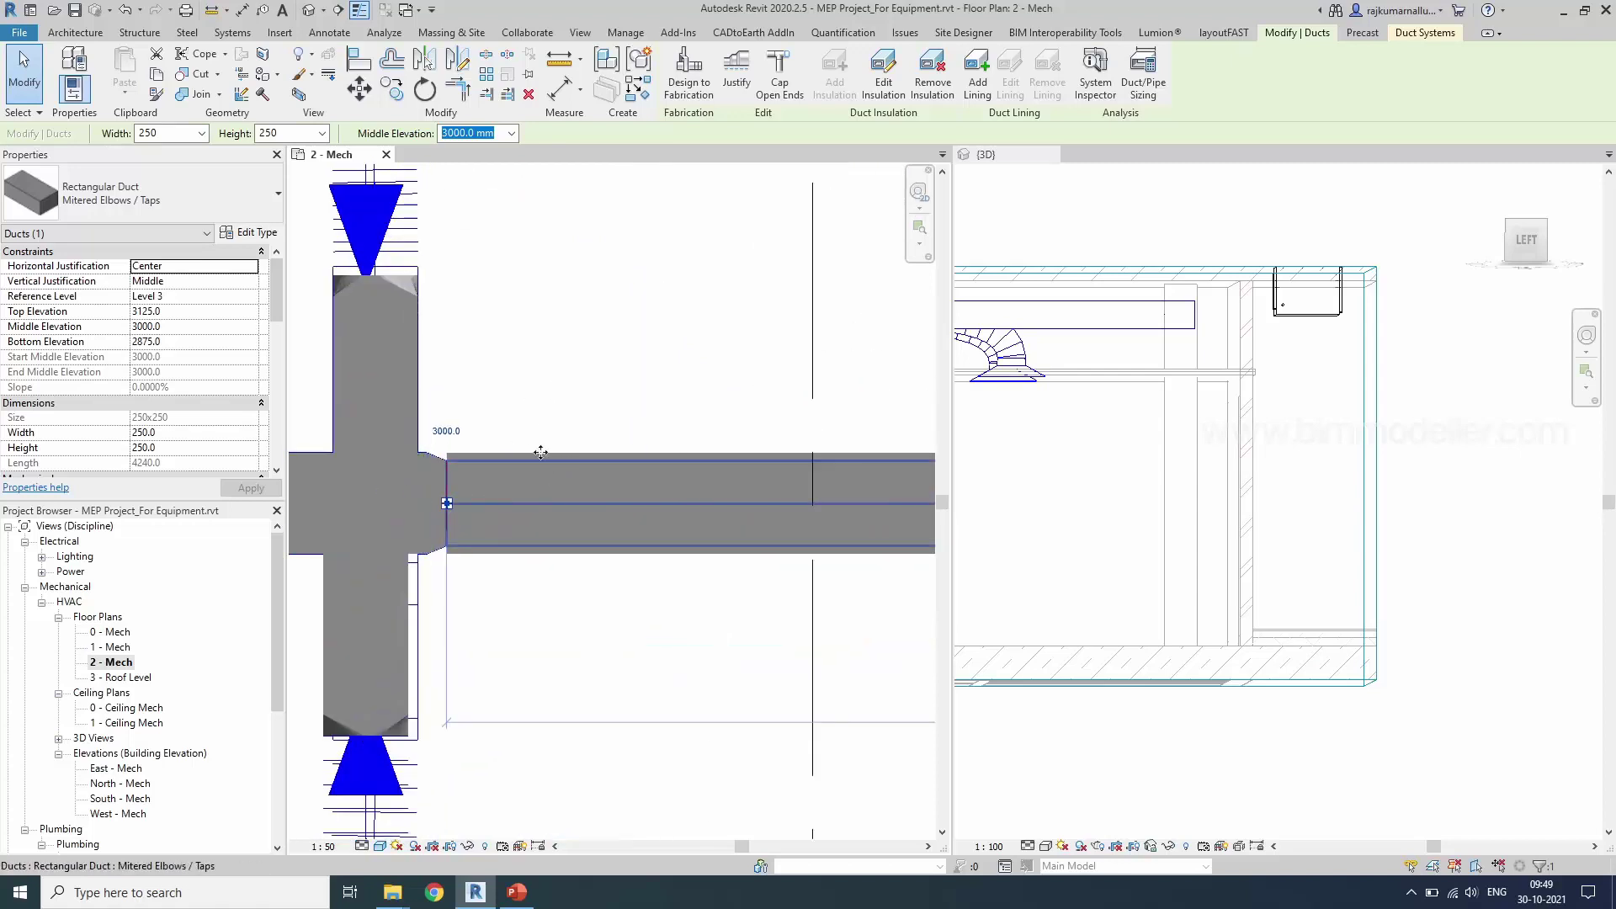
{"action": "scroll", "coordinate": [468, 471], "scroll_direction": "down", "scroll_amount": 2}
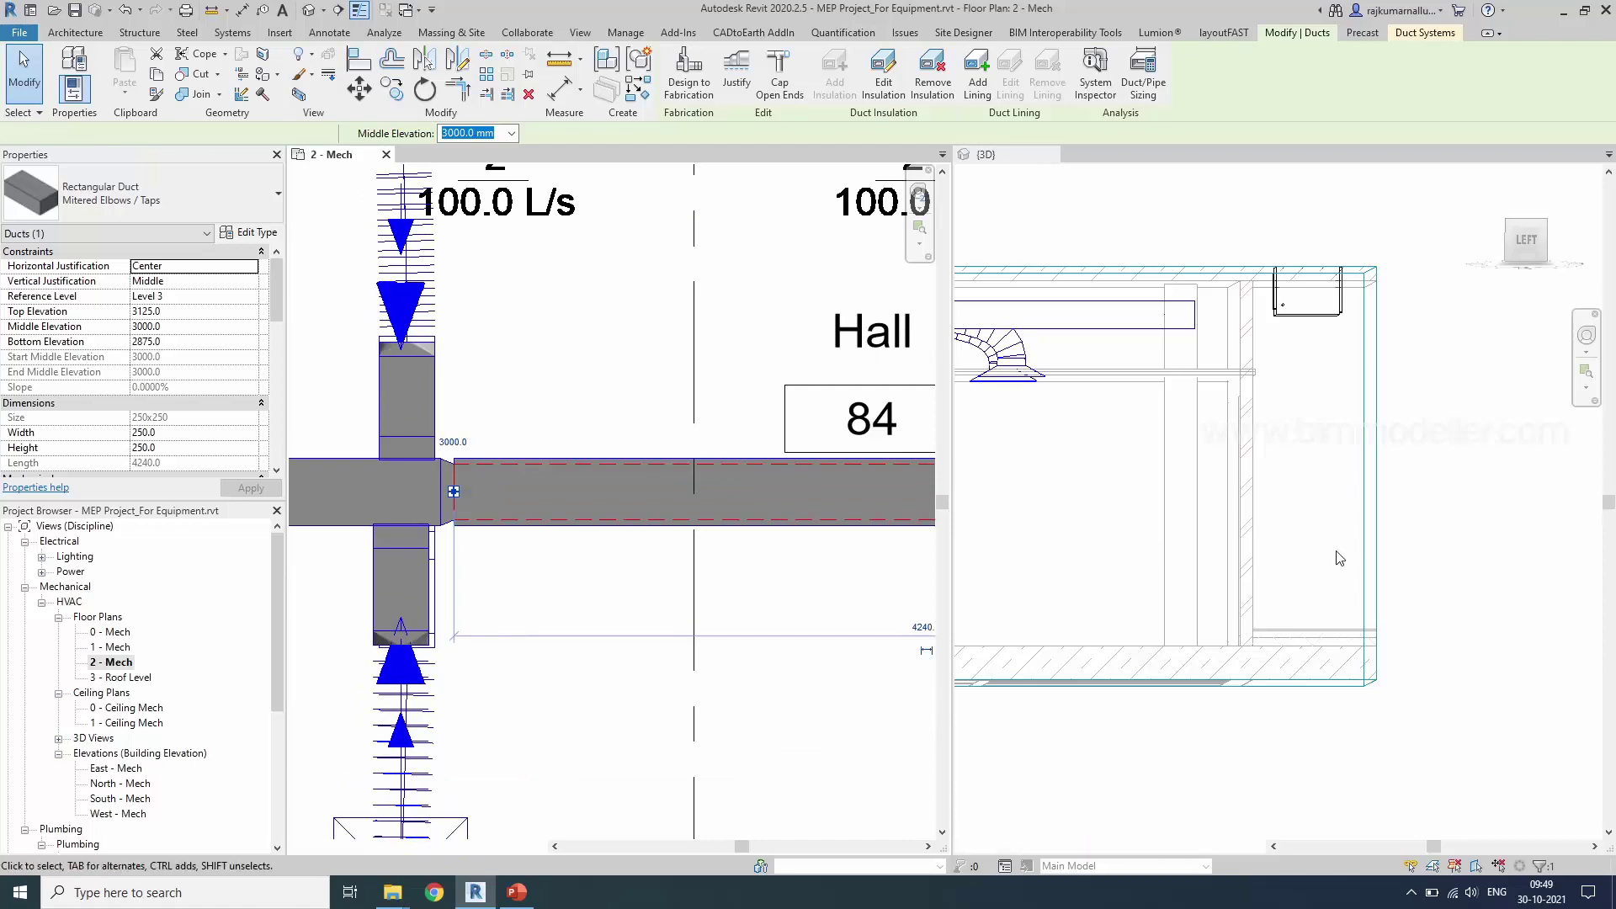
{"action": "scroll", "coordinate": [1262, 551], "scroll_direction": "down", "scroll_amount": 3}
{"action": "middle_click_drag", "start_coordinate": [1262, 551], "coordinate": [1195, 530], "text": "shift"}
{"action": "scroll", "coordinate": [980, 357], "scroll_direction": "up", "scroll_amount": 3}
{"action": "scroll", "coordinate": [981, 358], "scroll_direction": "up", "scroll_amount": 2}
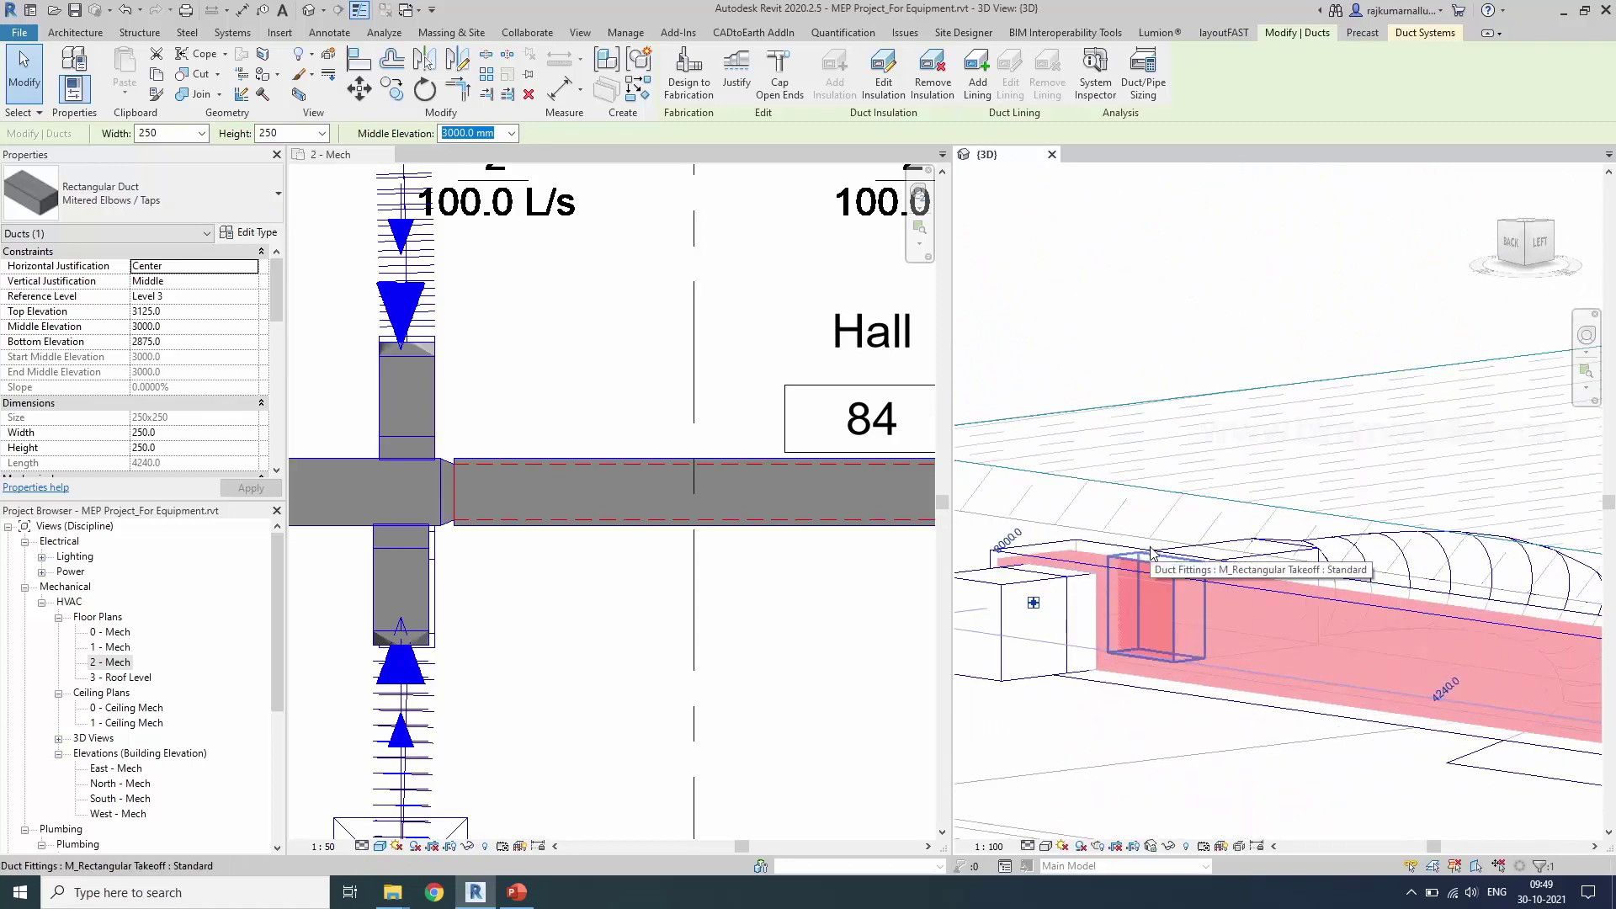
{"action": "scroll", "coordinate": [543, 547], "scroll_direction": "down", "scroll_amount": 3}
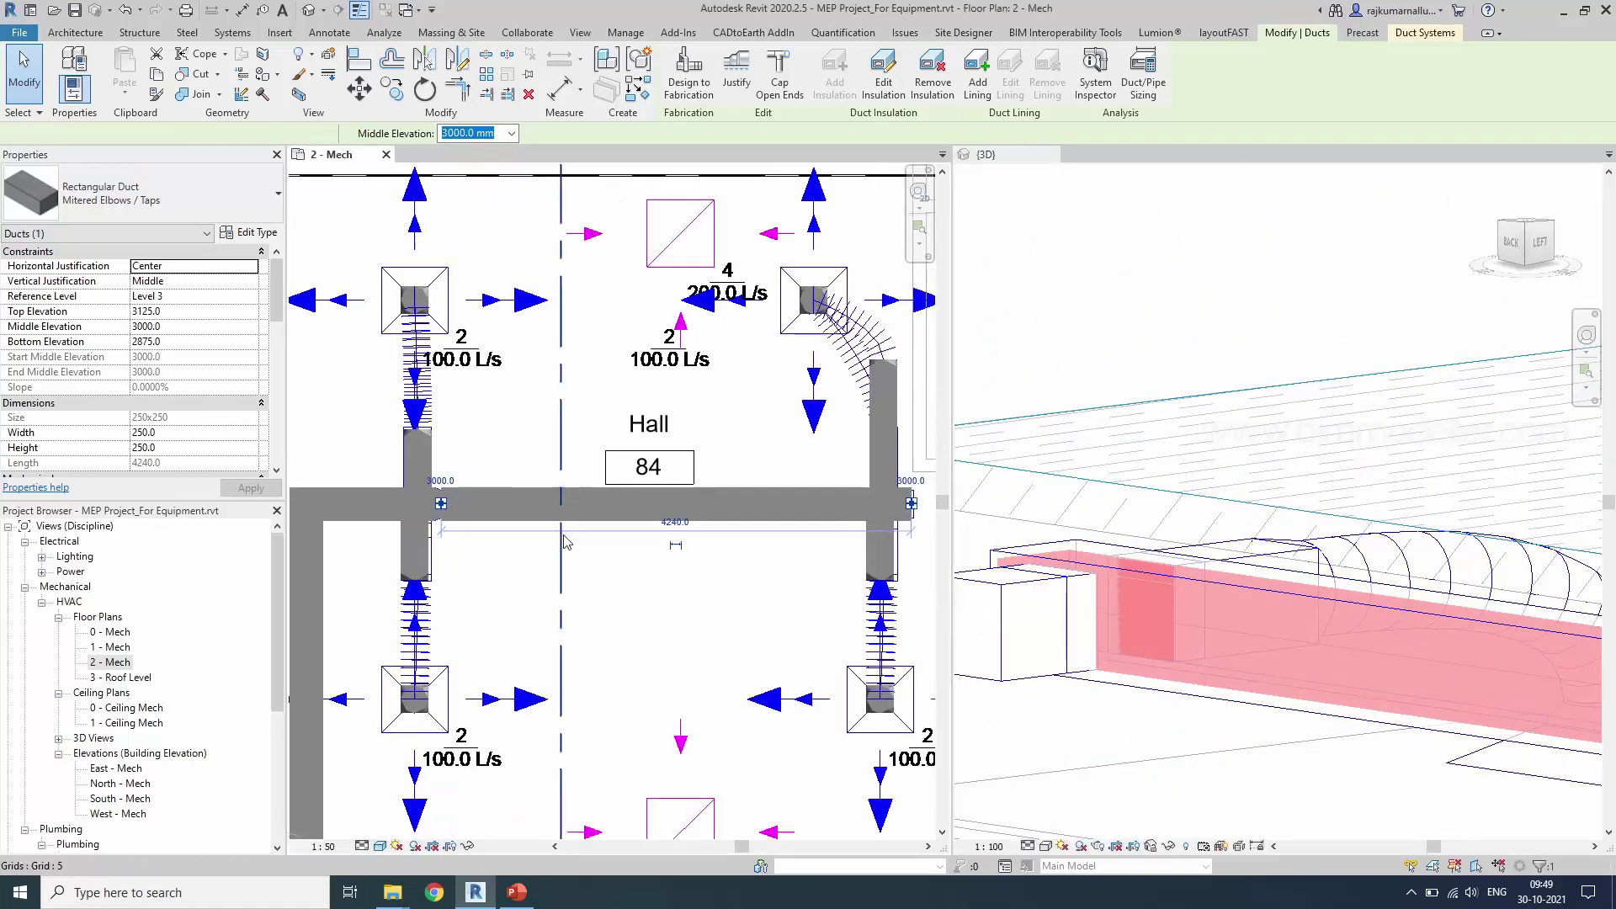
{"action": "middle_click_drag", "start_coordinate": [538, 559], "coordinate": [620, 572]}
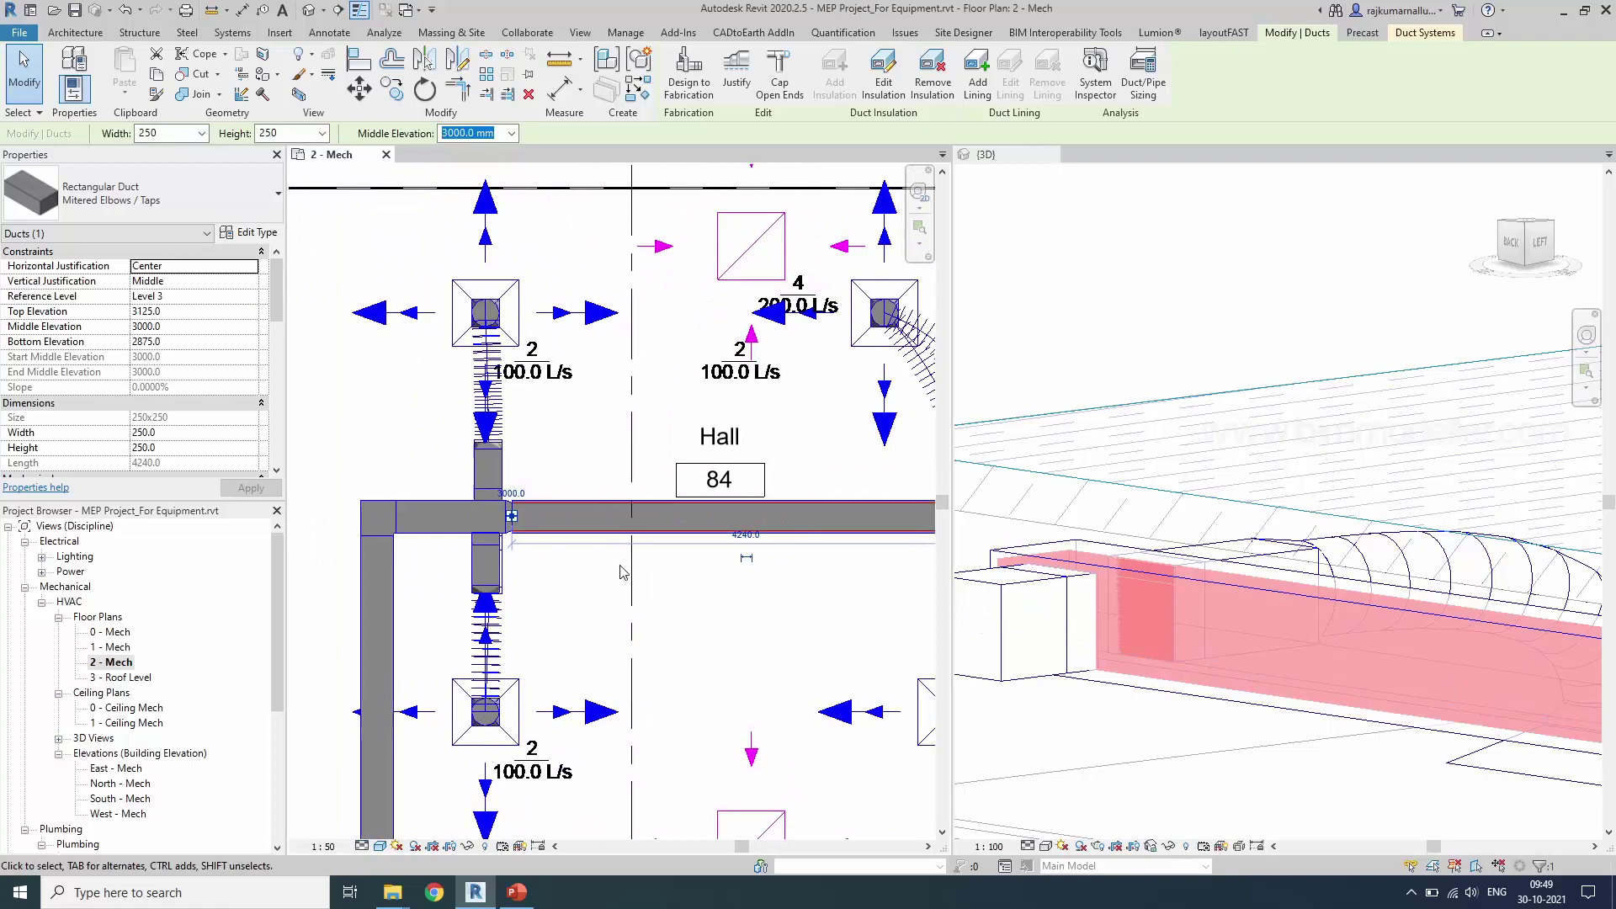
{"action": "middle_click_drag", "start_coordinate": [769, 586], "coordinate": [717, 579]}
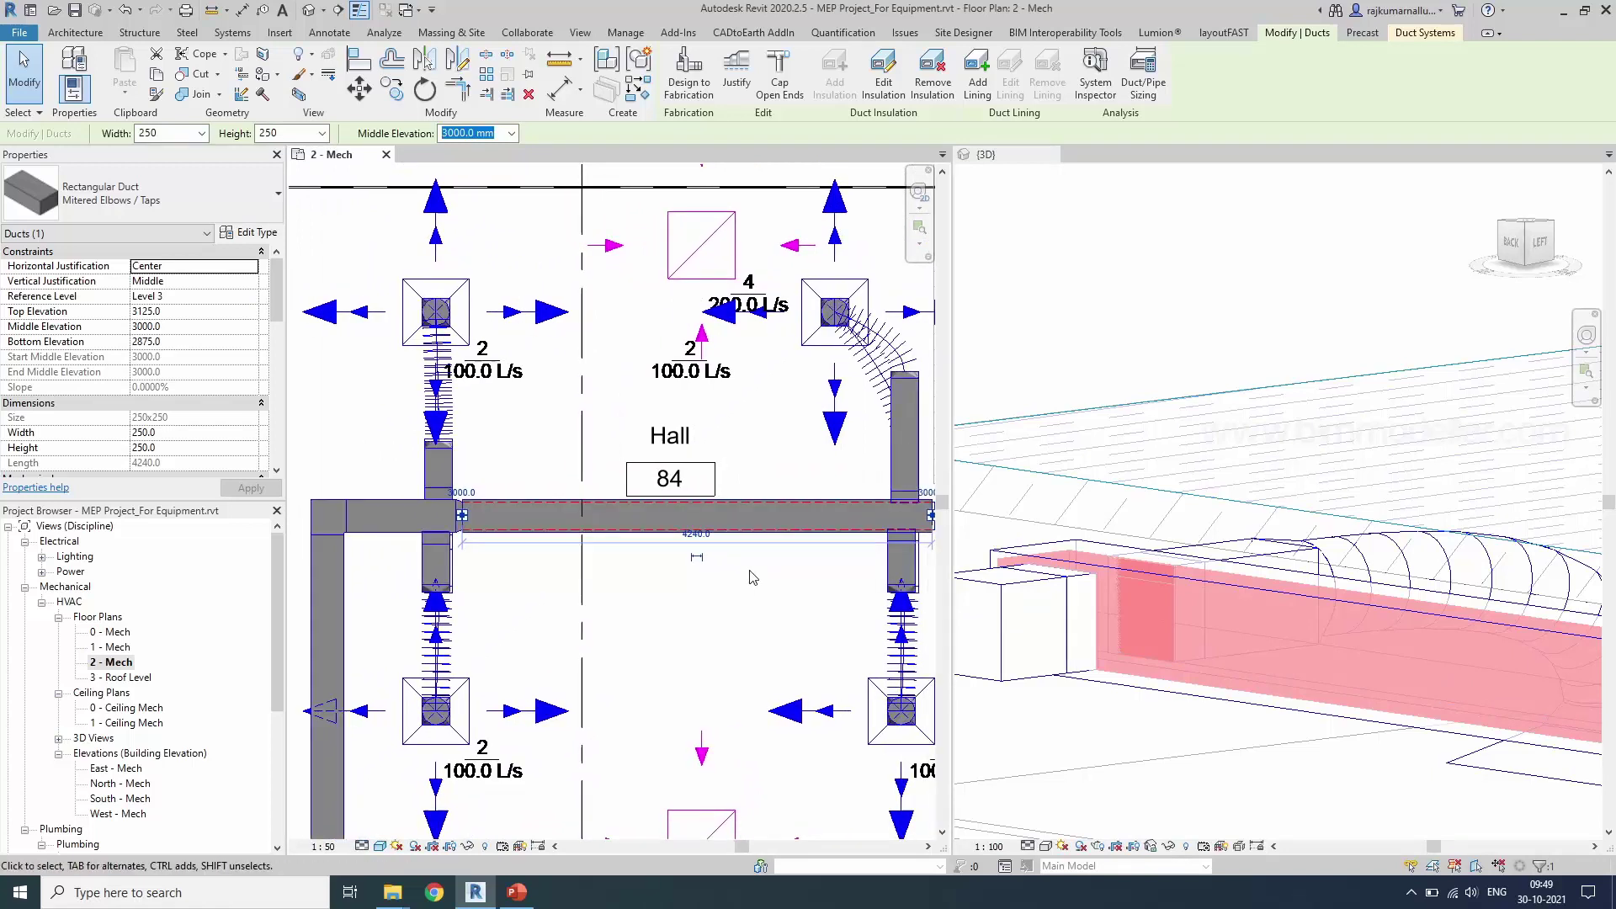
- Tab-select the whole duct network and filter the selection to Ducts and Flex Ducts
{"action": "key", "text": "Tab"}
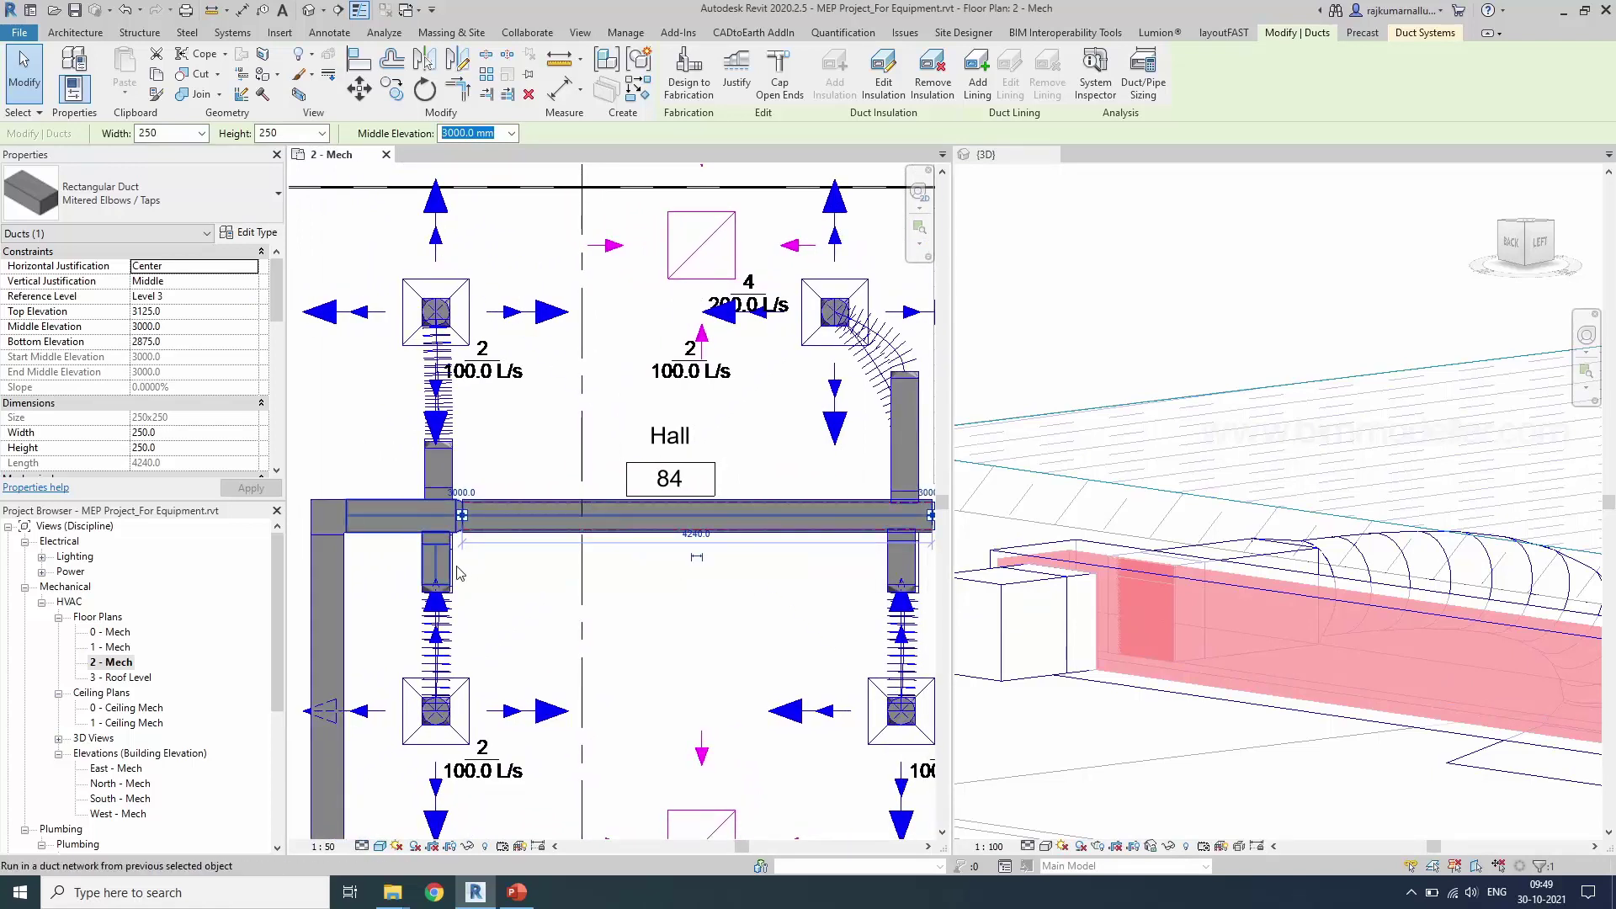
{"action": "key", "text": "Tab"}
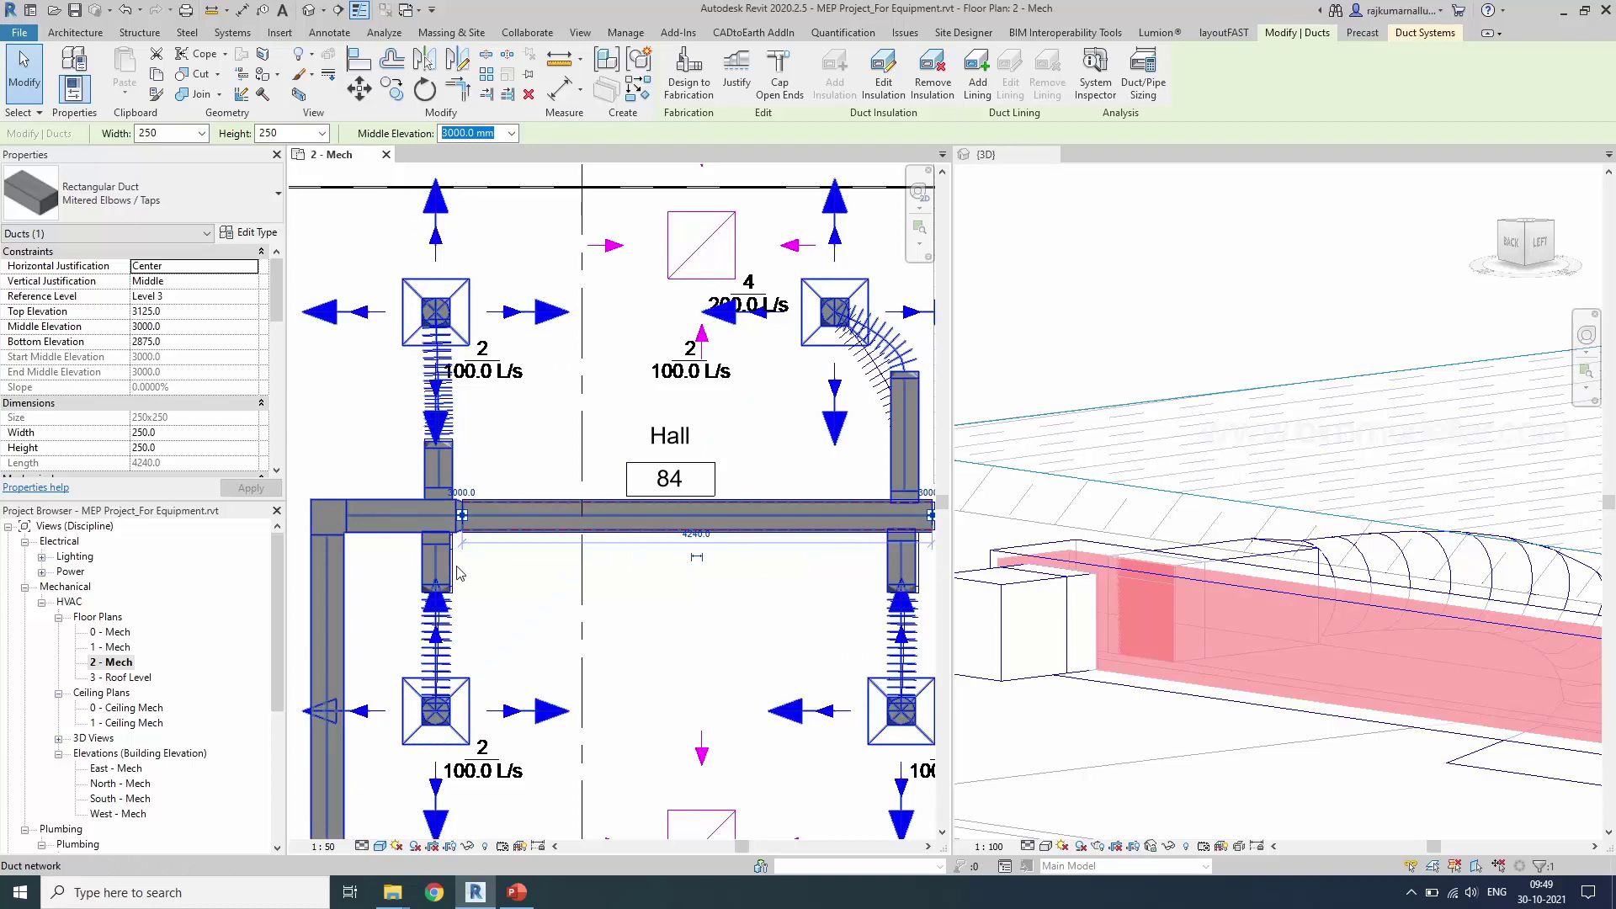
{"action": "left_click", "coordinate": [459, 573]}
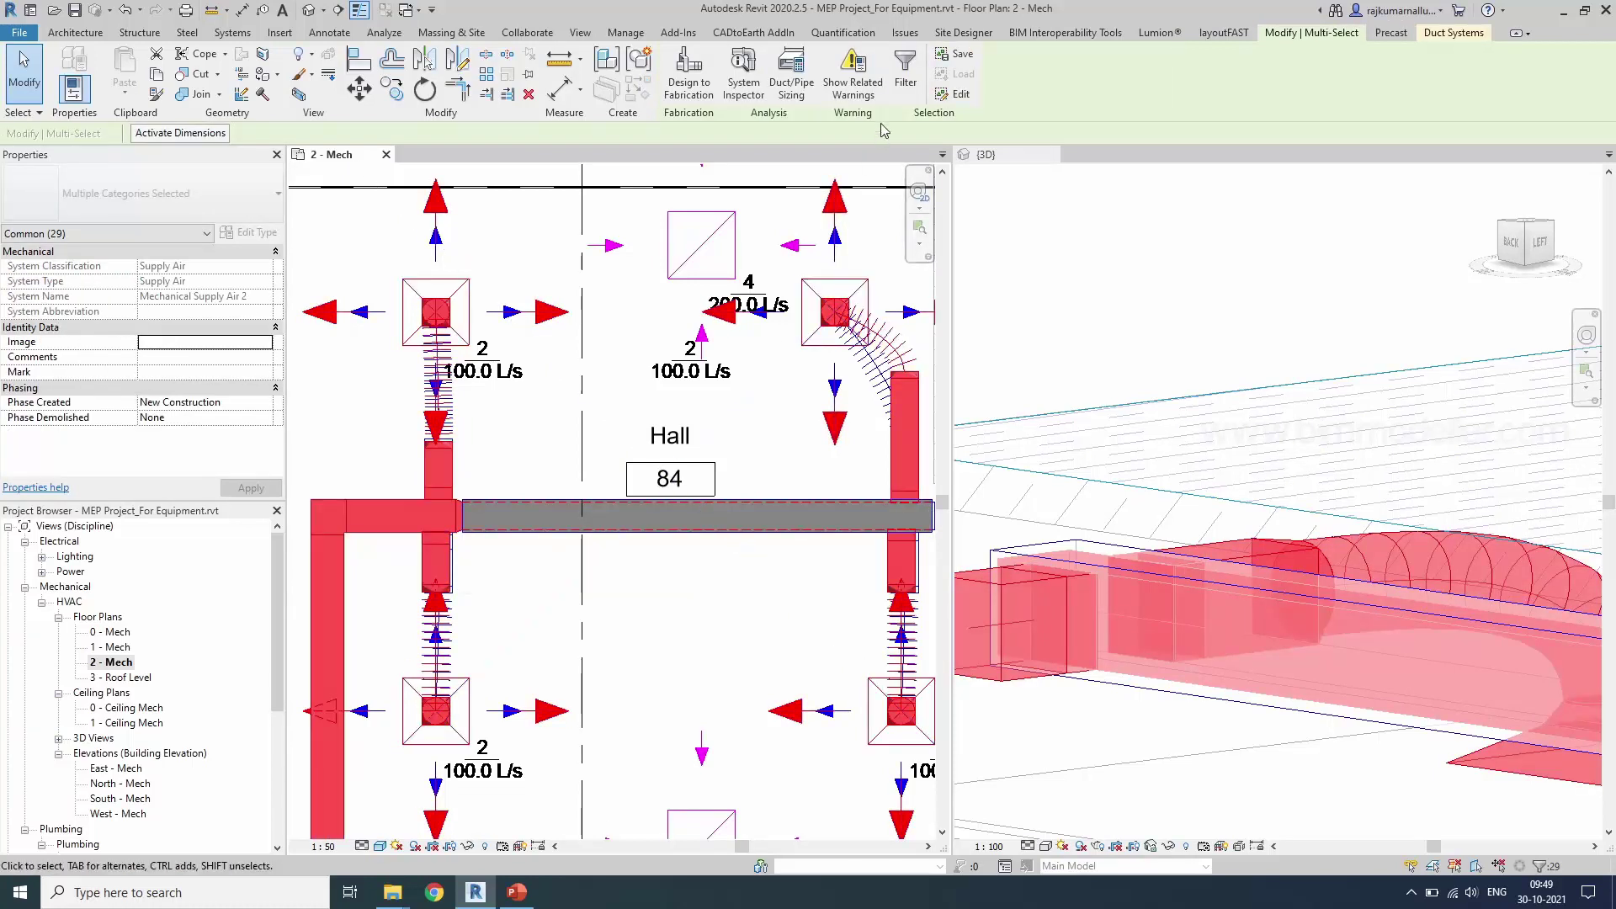
{"action": "left_click", "coordinate": [904, 72]}
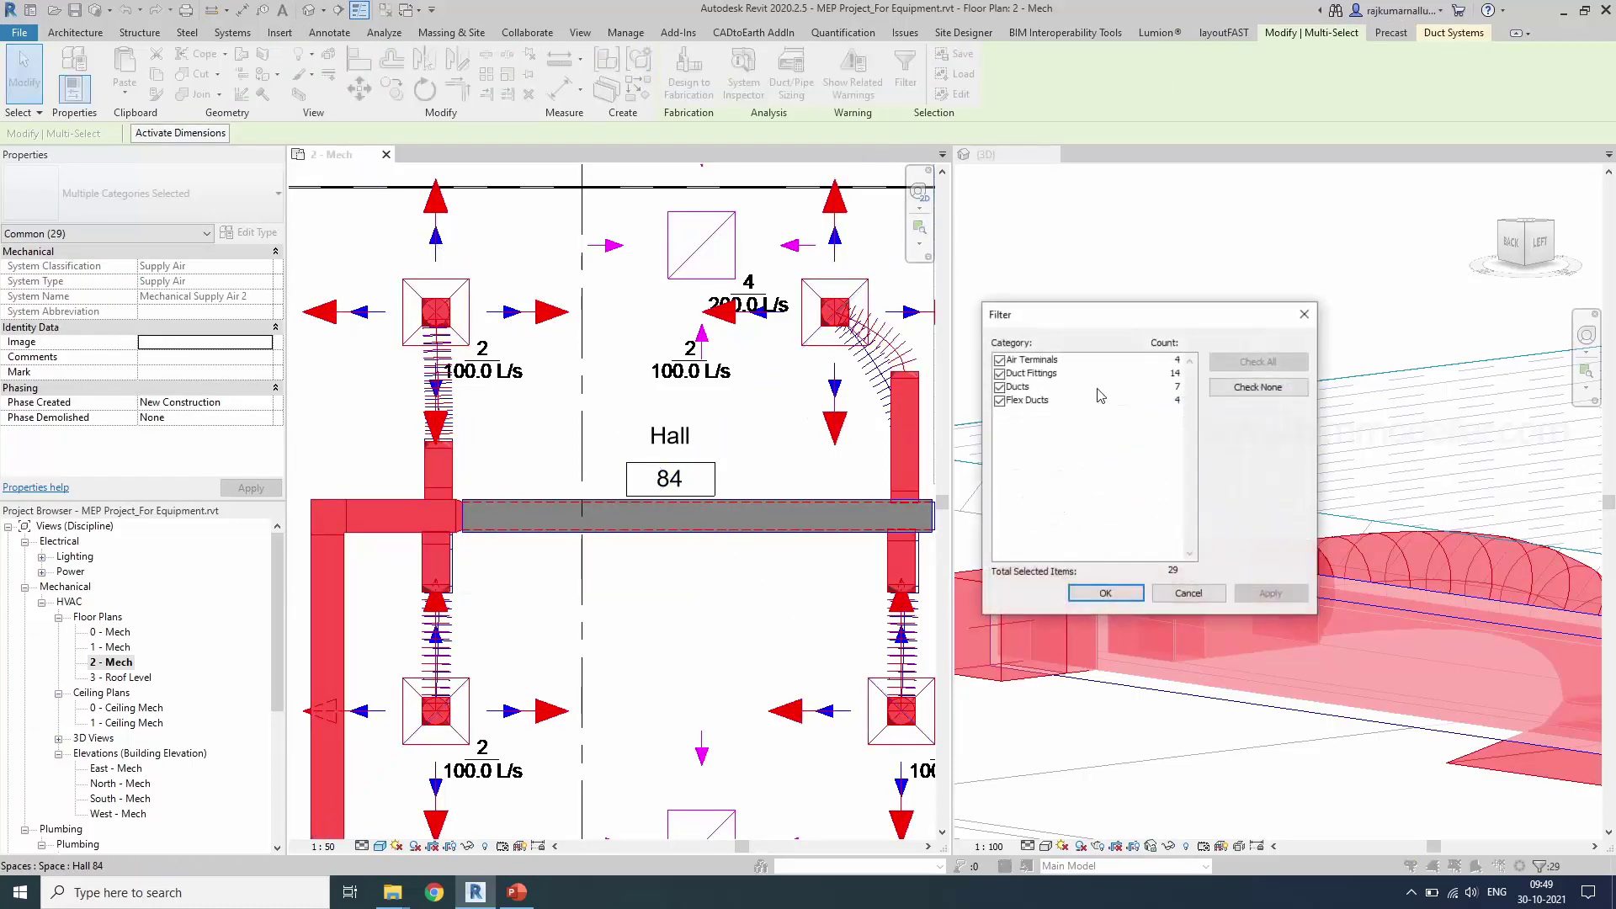
{"action": "left_click", "coordinate": [1257, 386]}
{"action": "left_click", "coordinate": [999, 386]}
{"action": "left_click", "coordinate": [999, 400]}
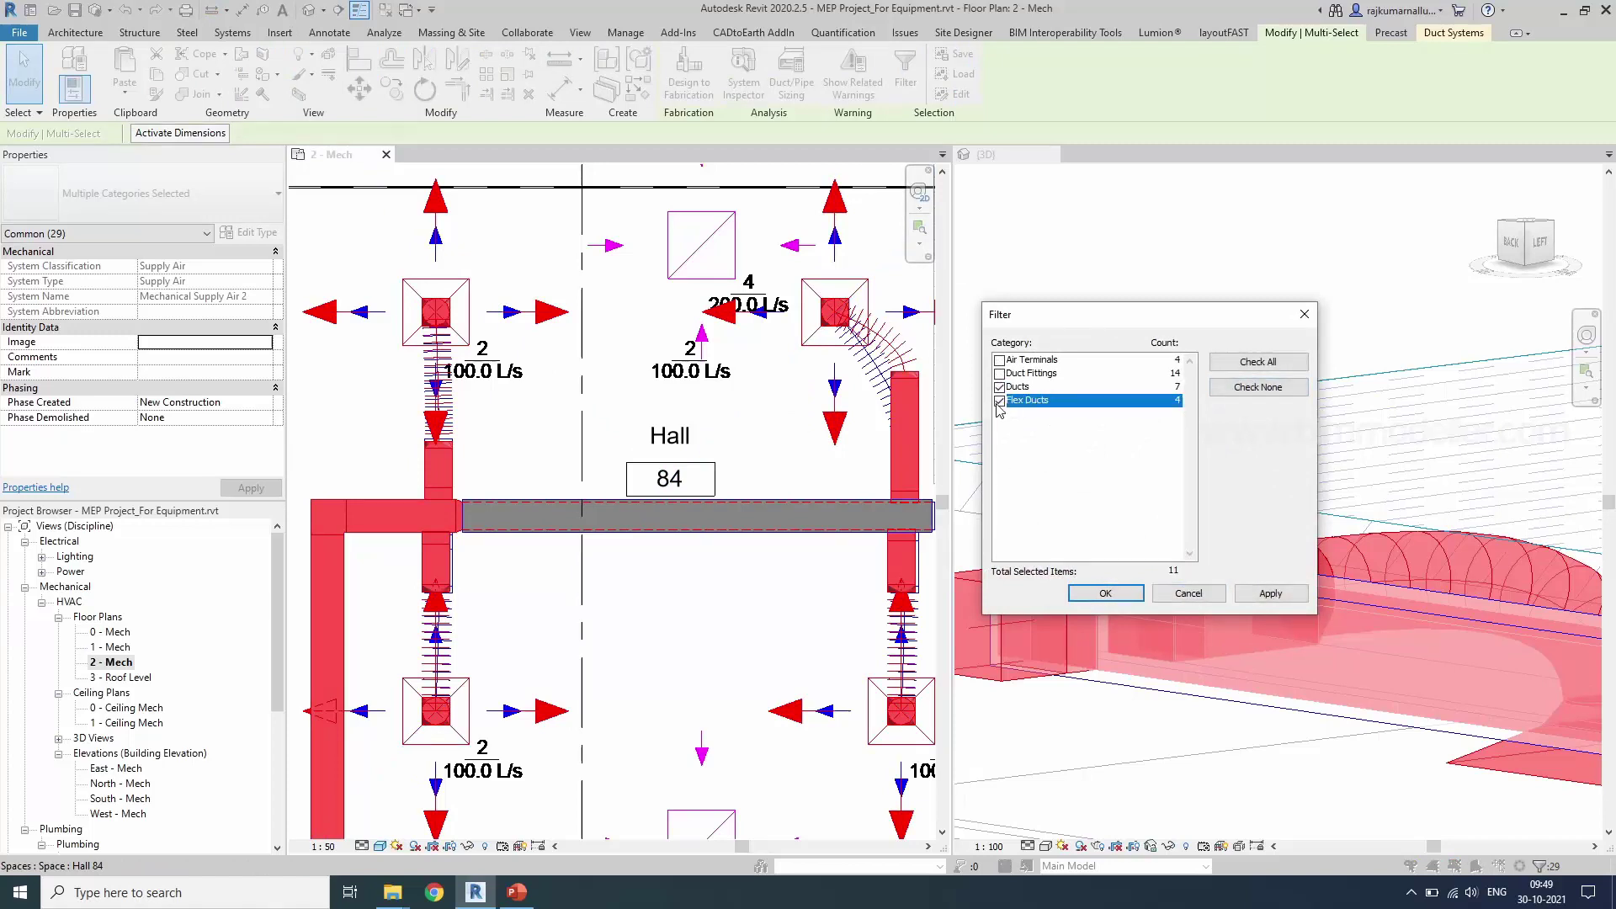
{"action": "left_click", "coordinate": [999, 387]}
{"action": "left_click", "coordinate": [1105, 593]}
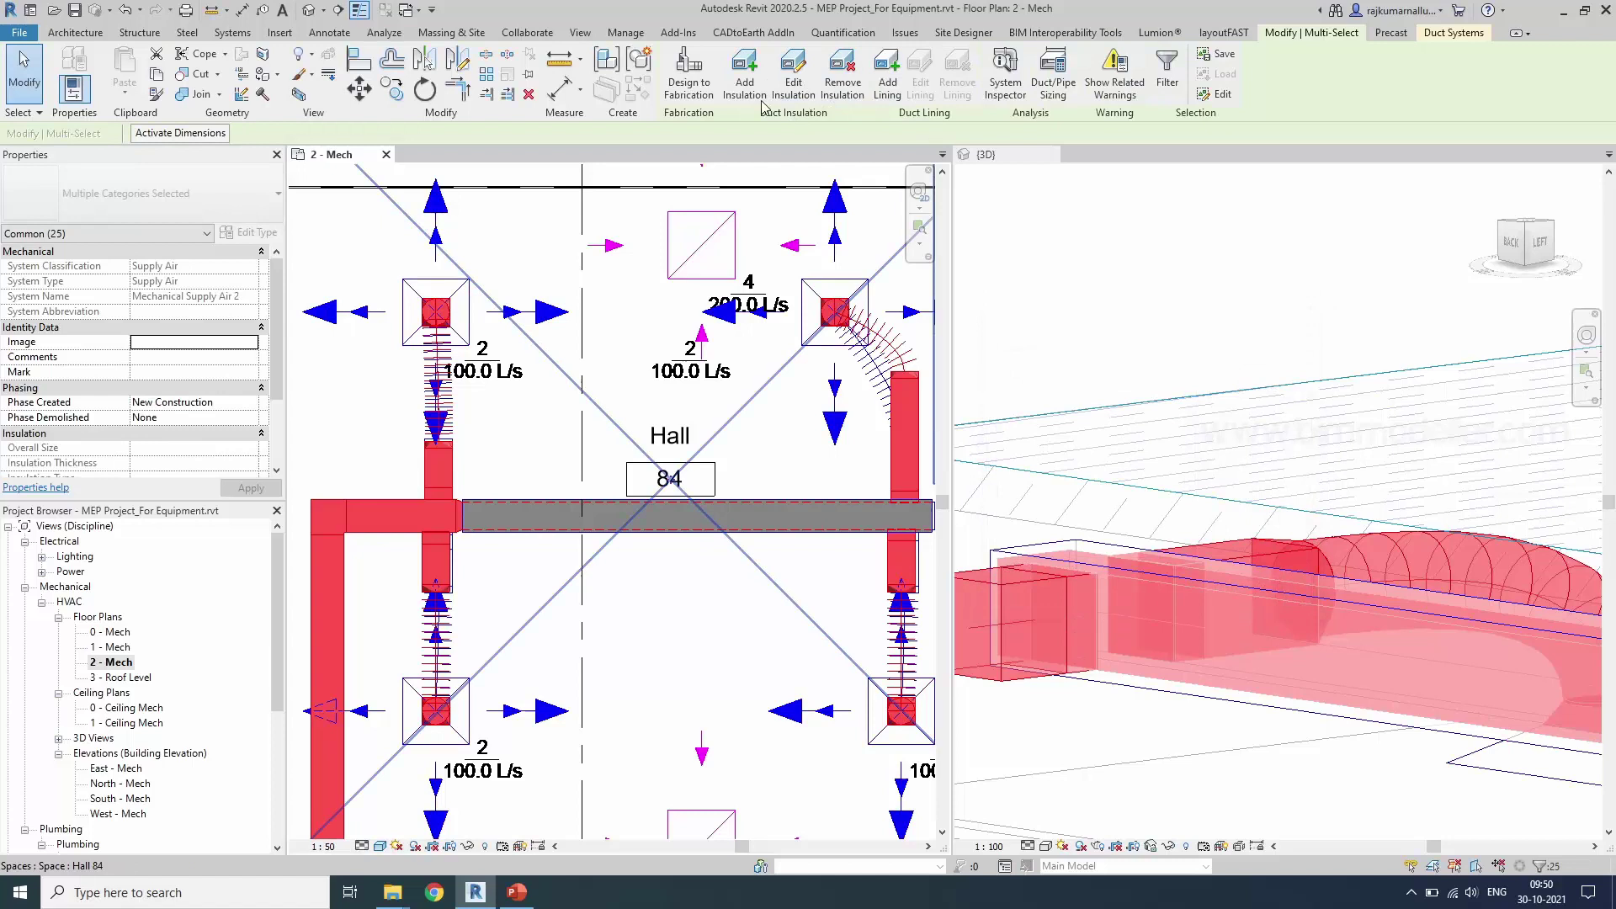
- Add 25 mm Rigid Fiber Board insulation to the selected ducts, then clear the selection
{"action": "left_click", "coordinate": [749, 89]}
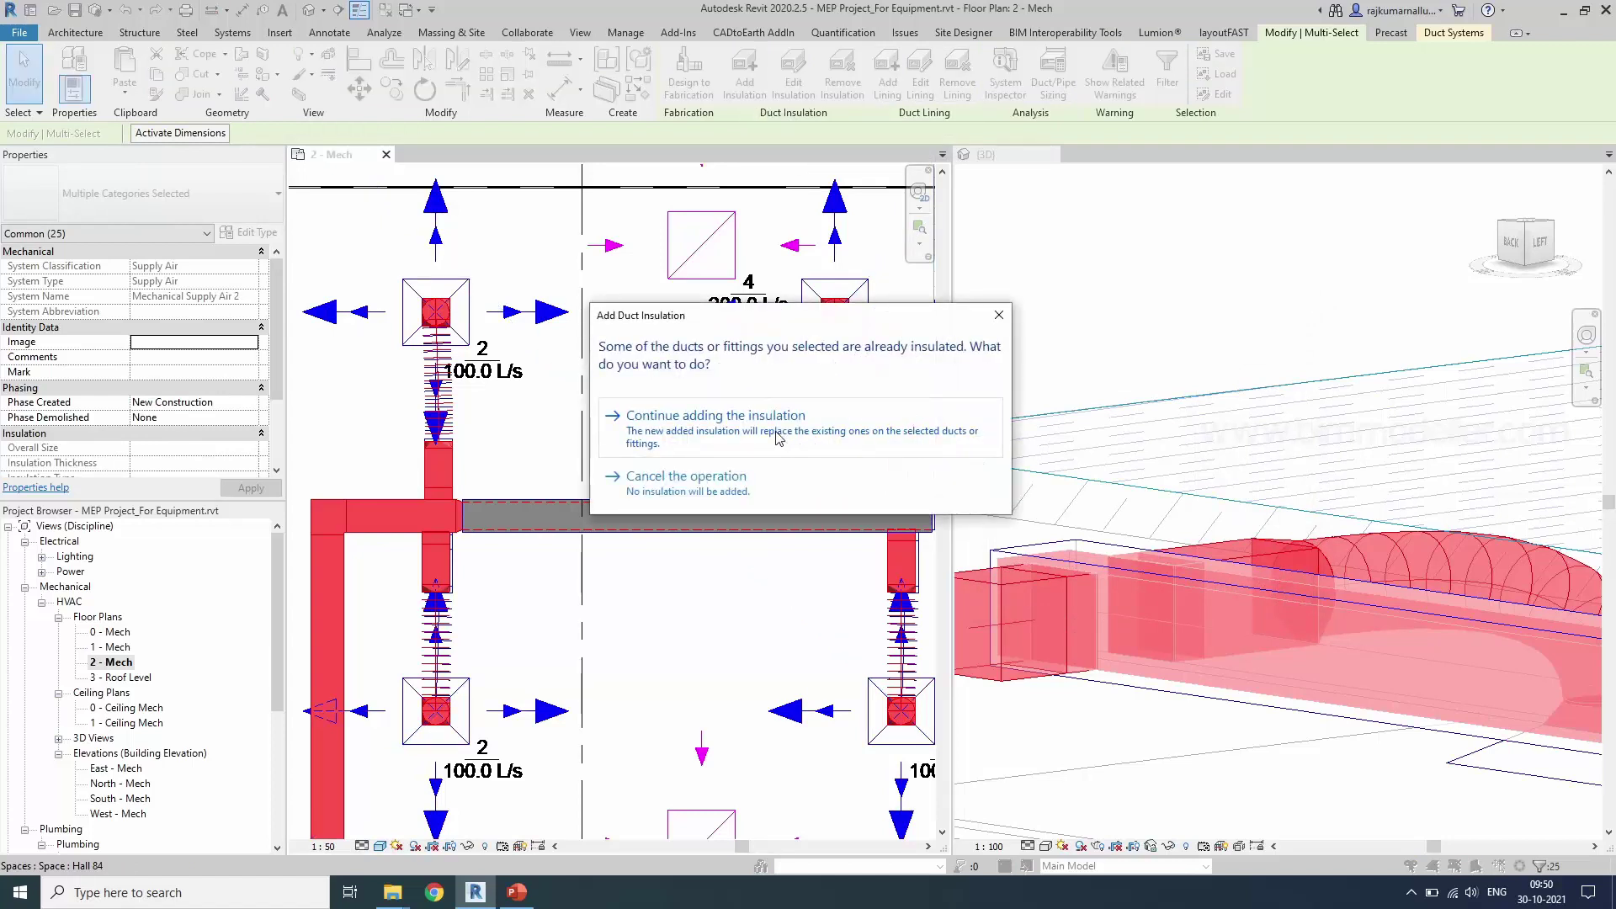
{"action": "left_click", "coordinate": [760, 434]}
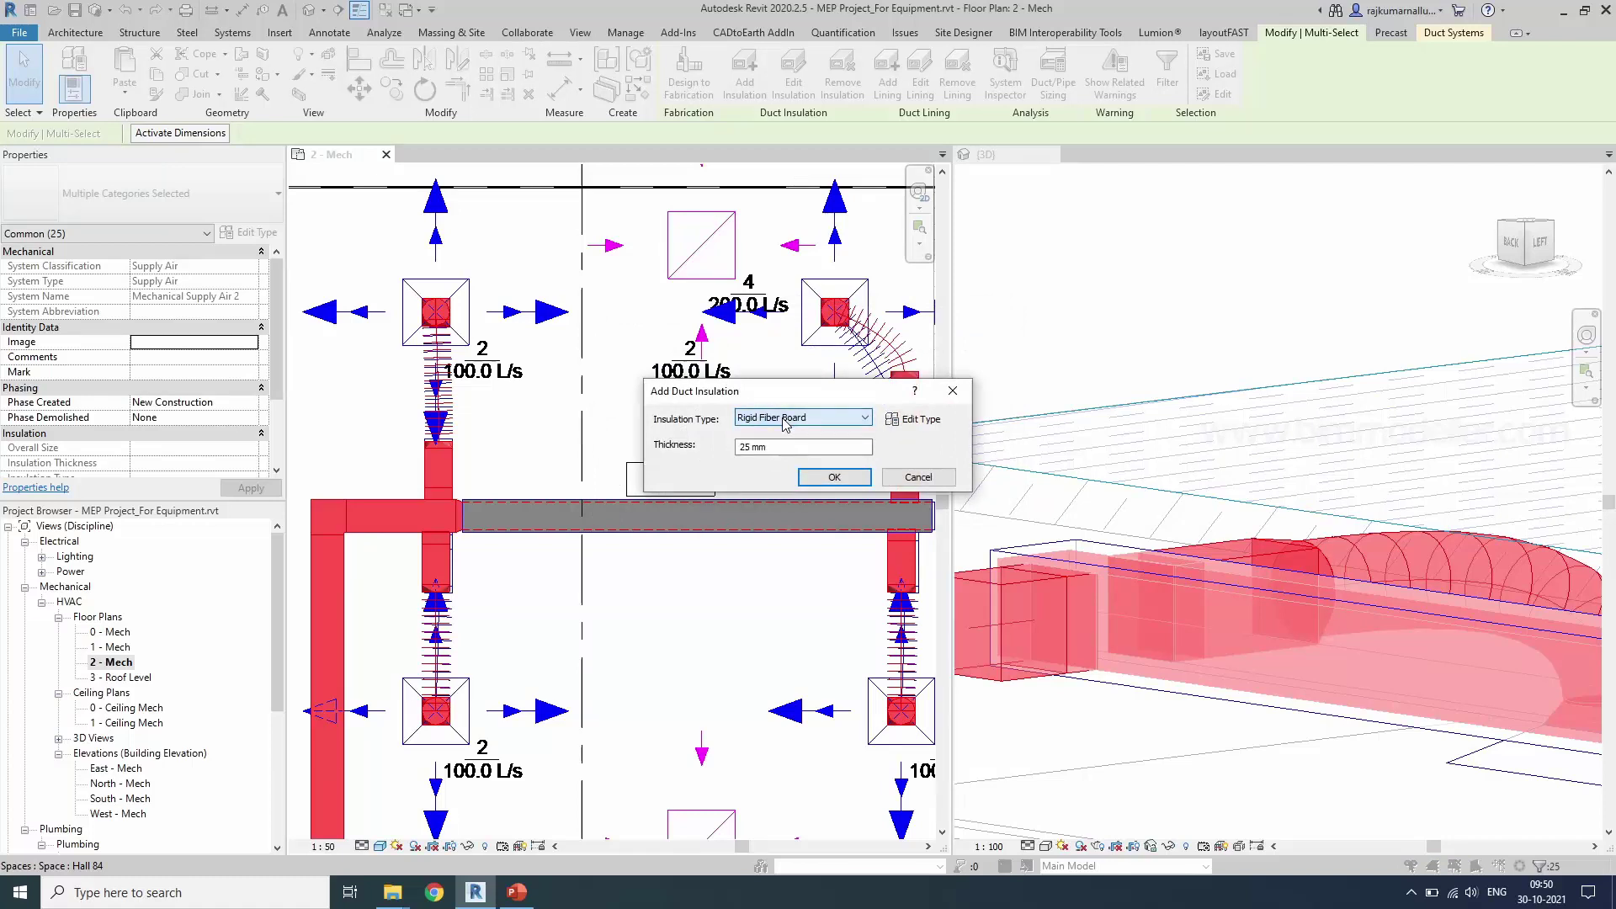
{"action": "left_click", "coordinate": [834, 478]}
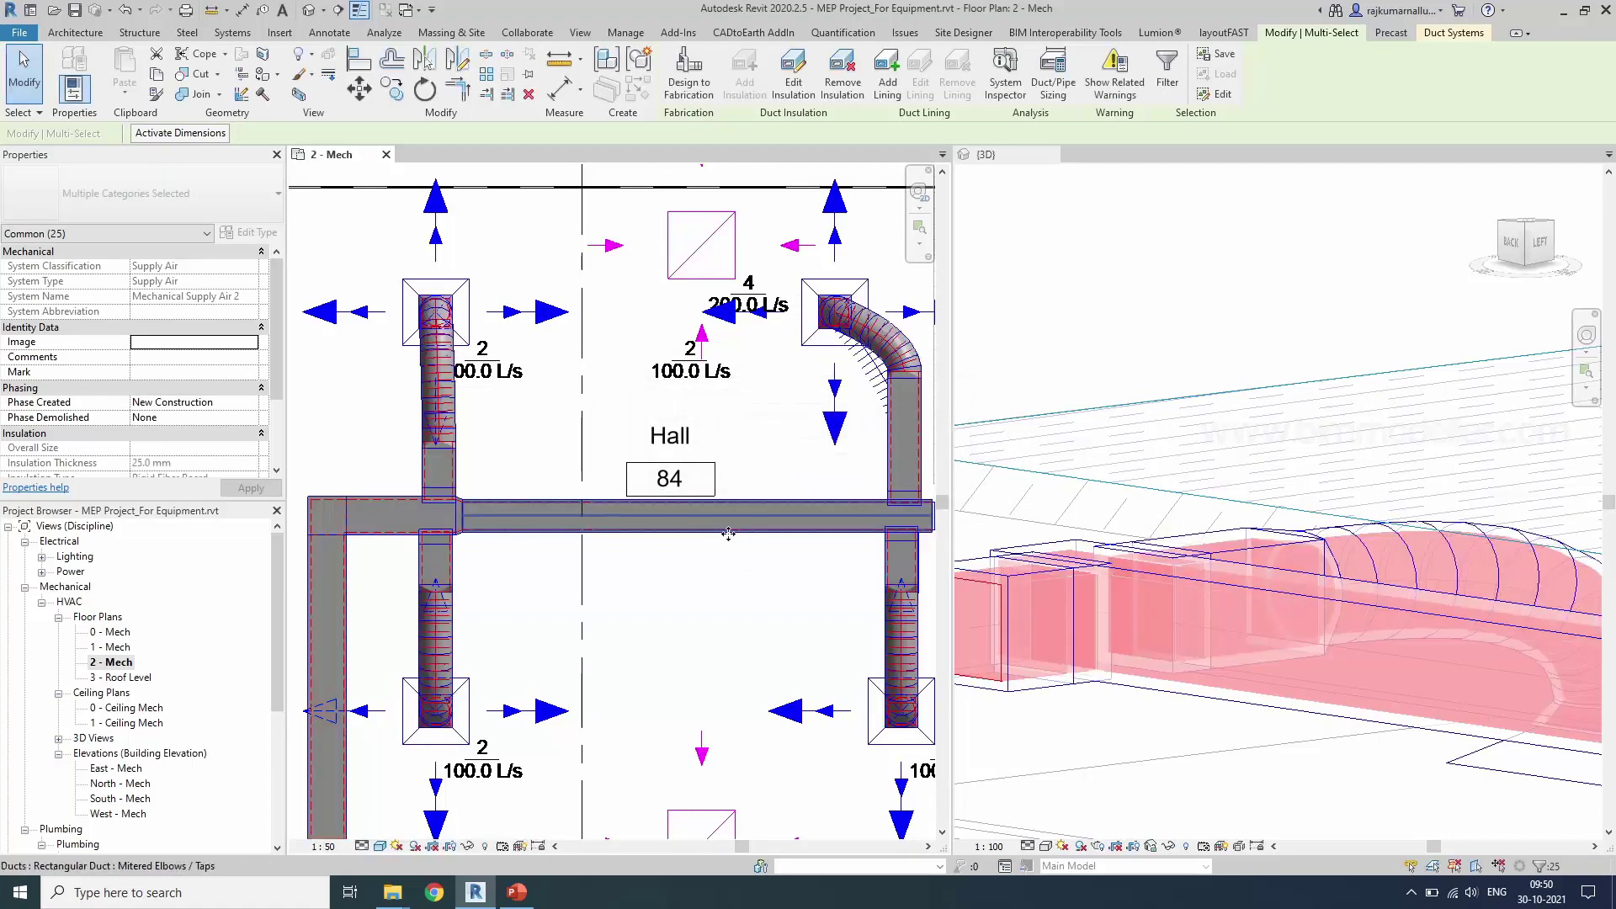
{"action": "left_click", "coordinate": [776, 575]}
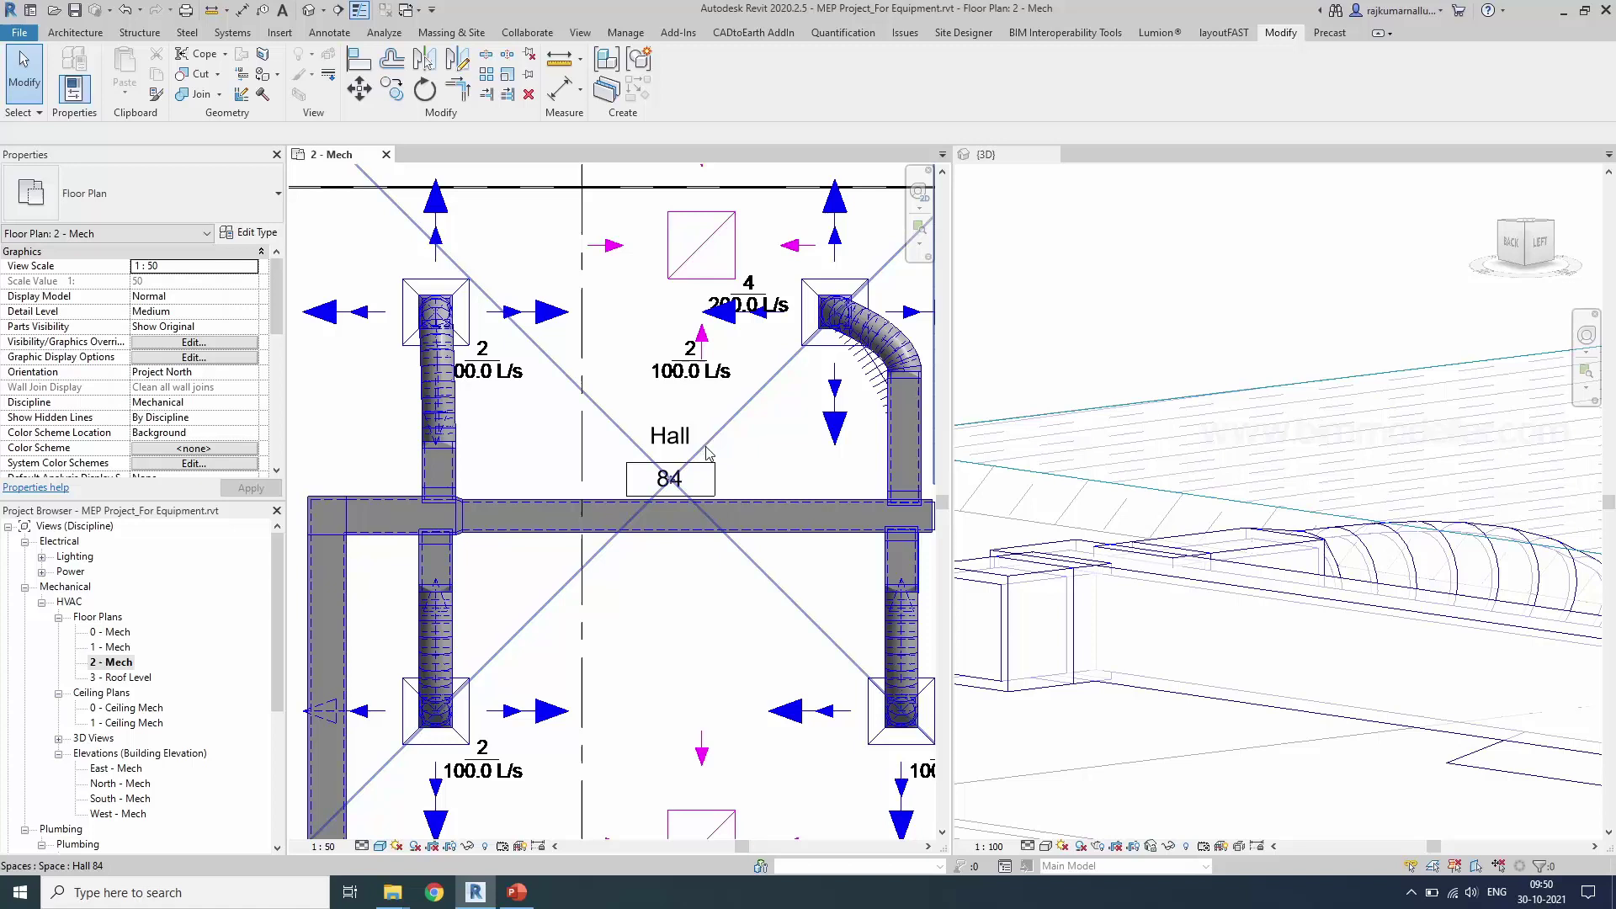
- Line the 250x250 main duct across Hall 84 with 25 mm Fiberglass Board
{"action": "left_click", "coordinate": [699, 523]}
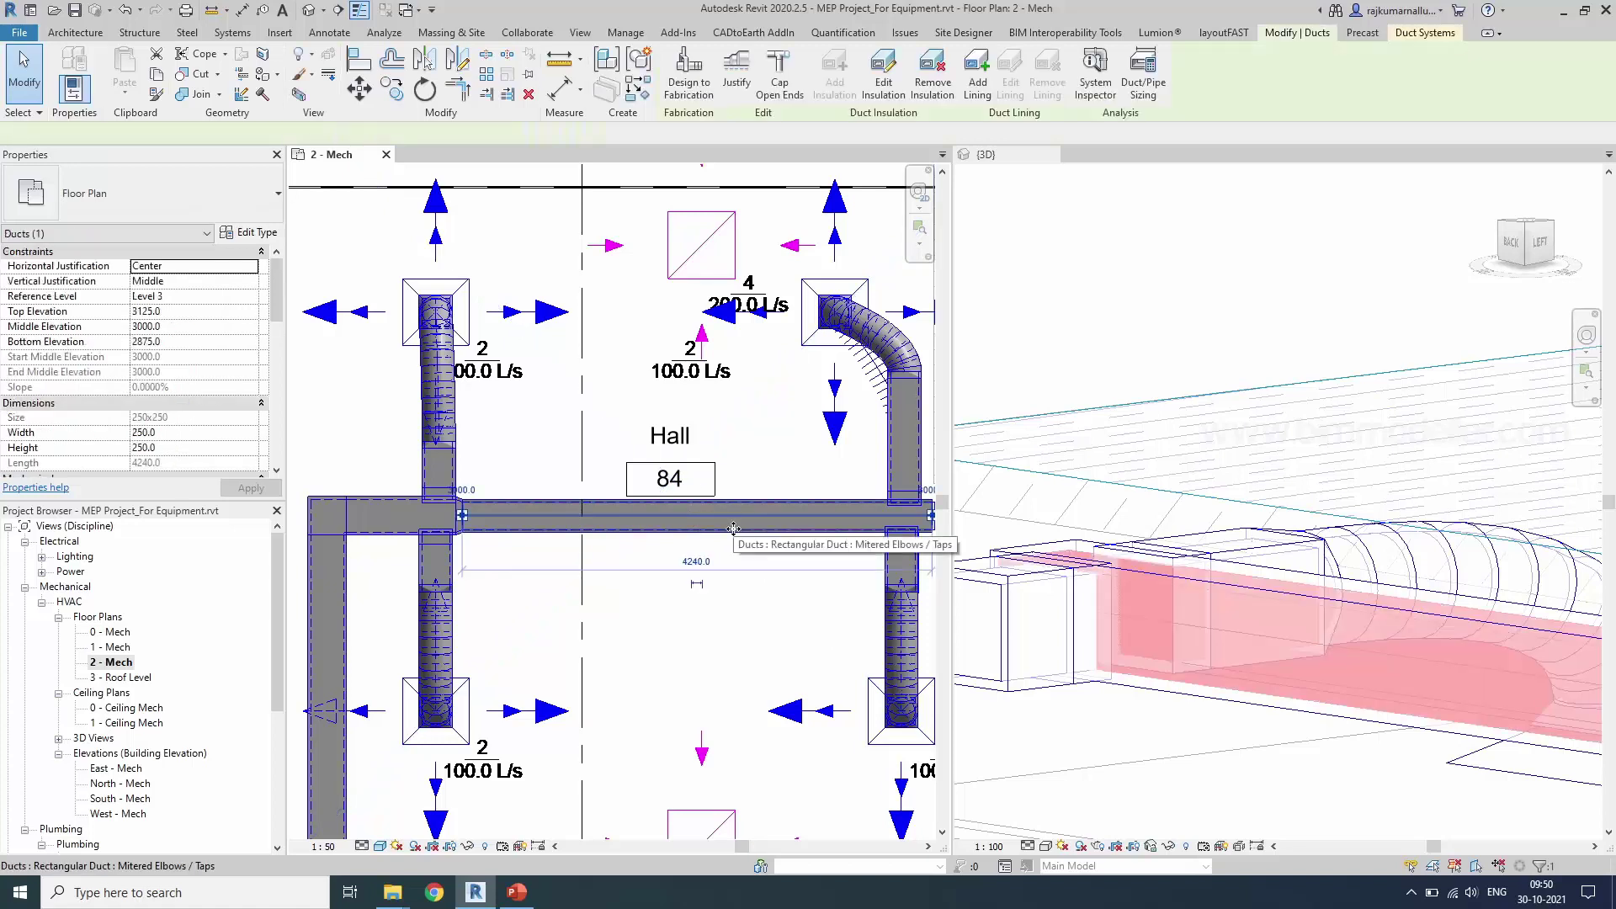
{"action": "left_click", "coordinate": [976, 69]}
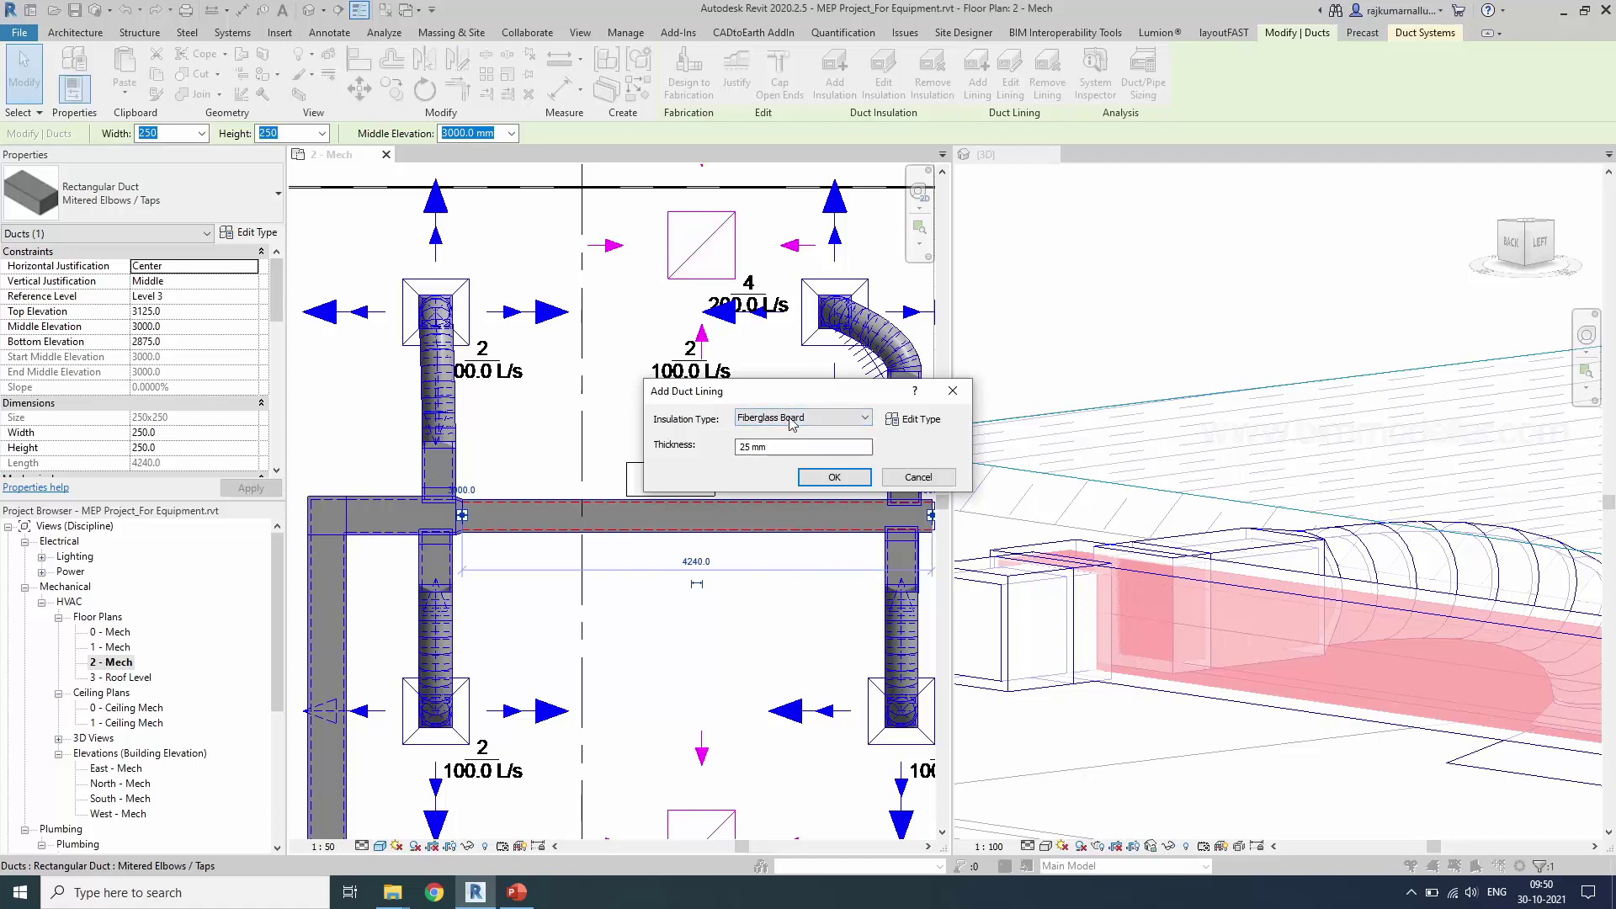
{"action": "left_click", "coordinate": [793, 418]}
{"action": "left_click", "coordinate": [794, 418]}
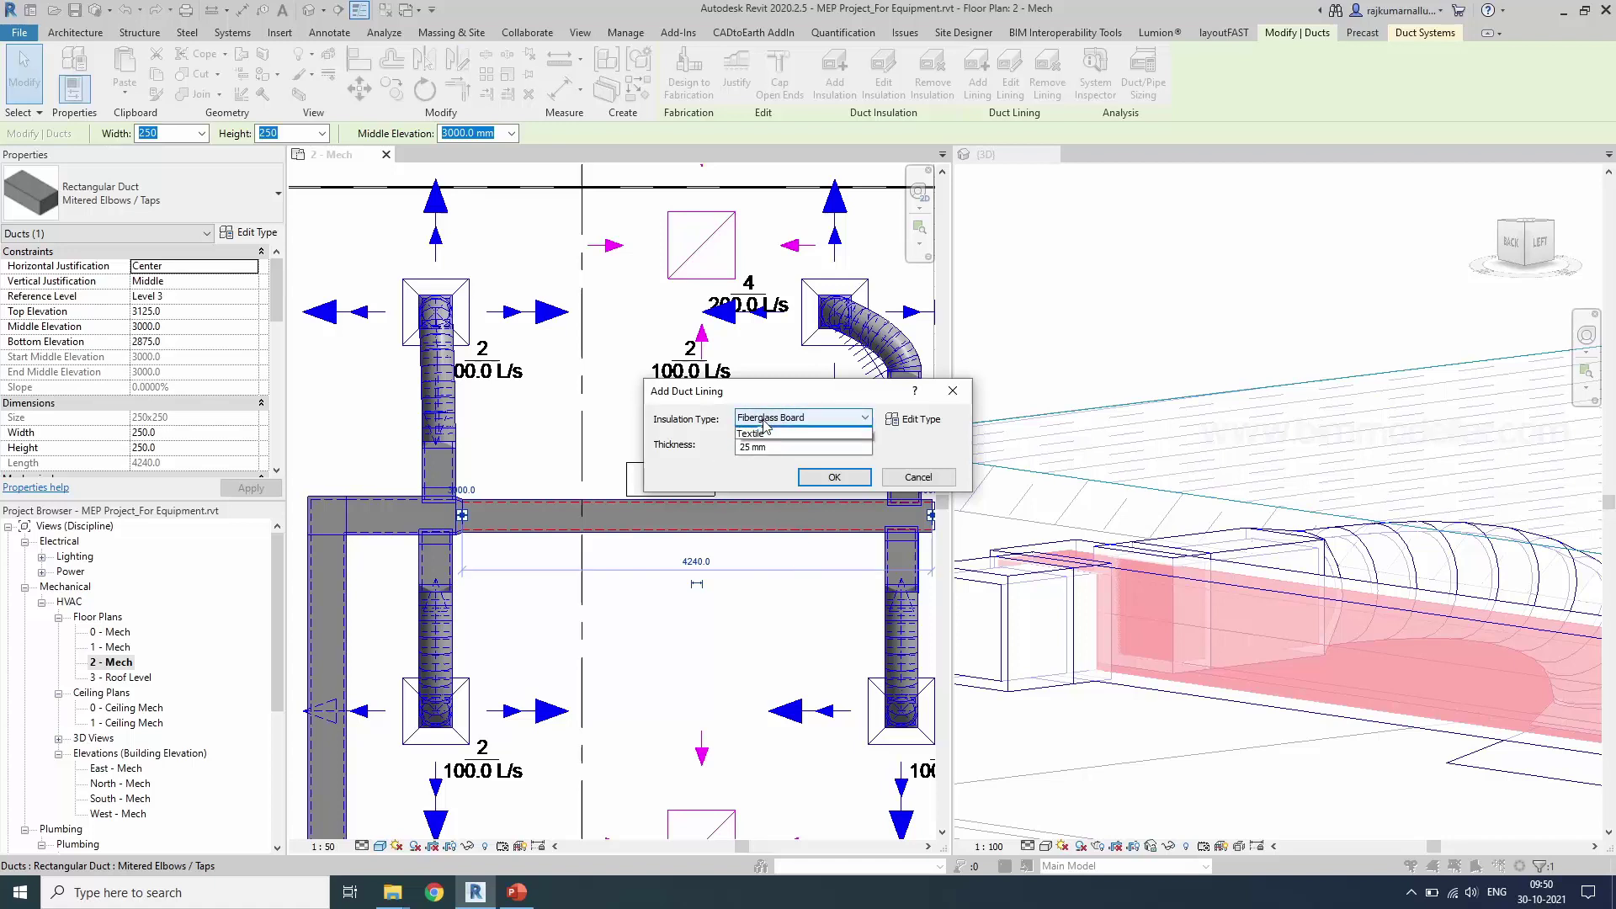
{"action": "left_click", "coordinate": [765, 419]}
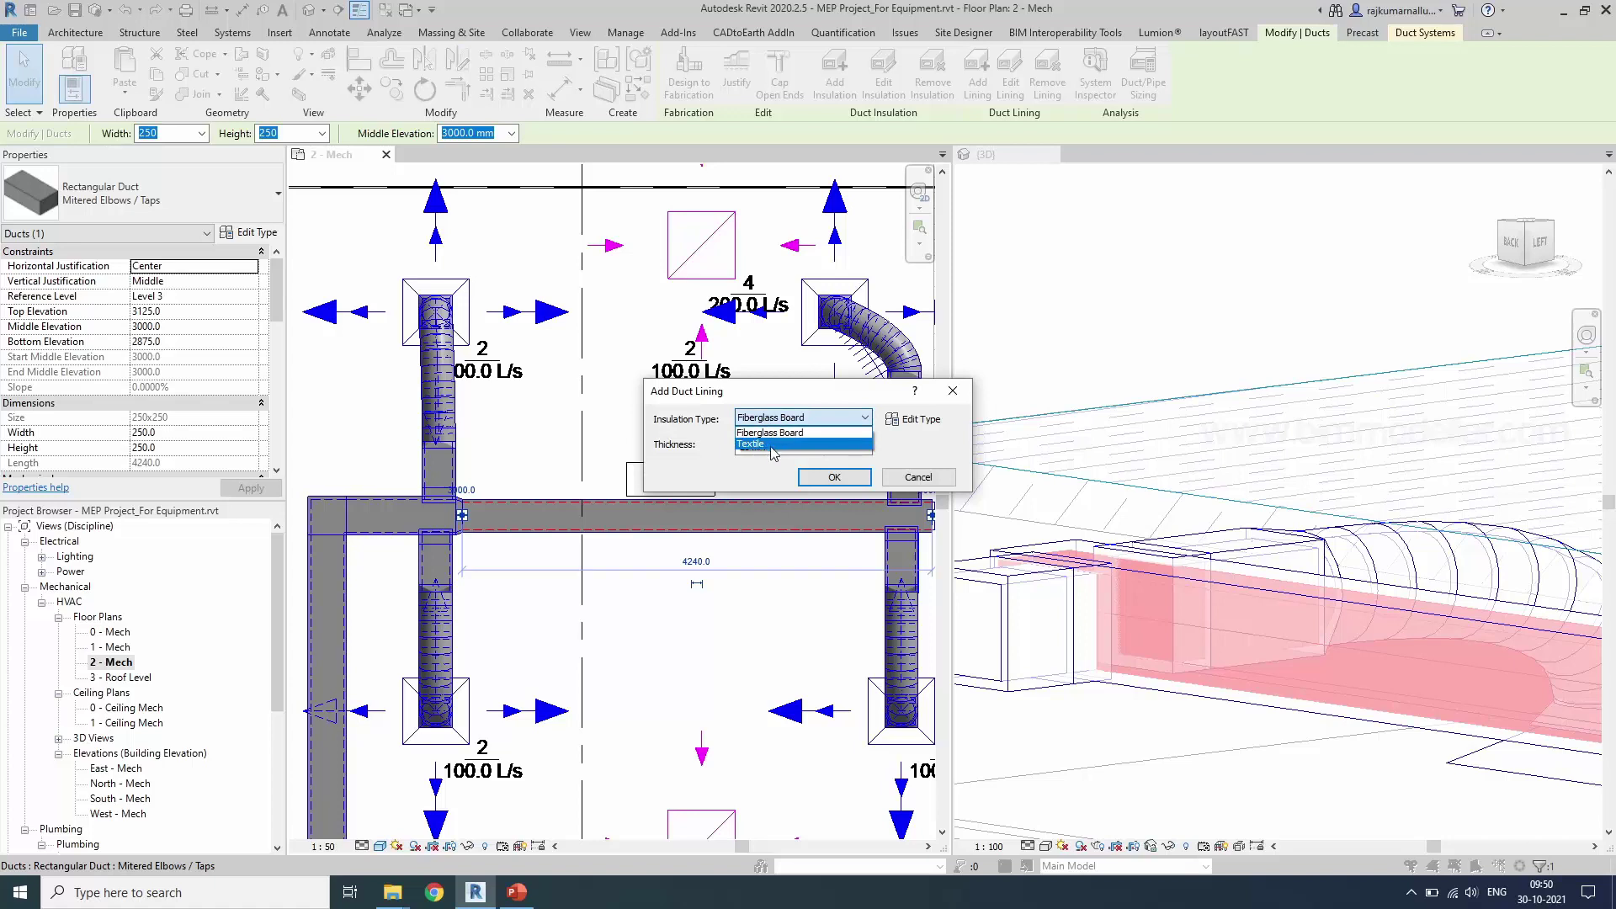
{"action": "left_click", "coordinate": [765, 432]}
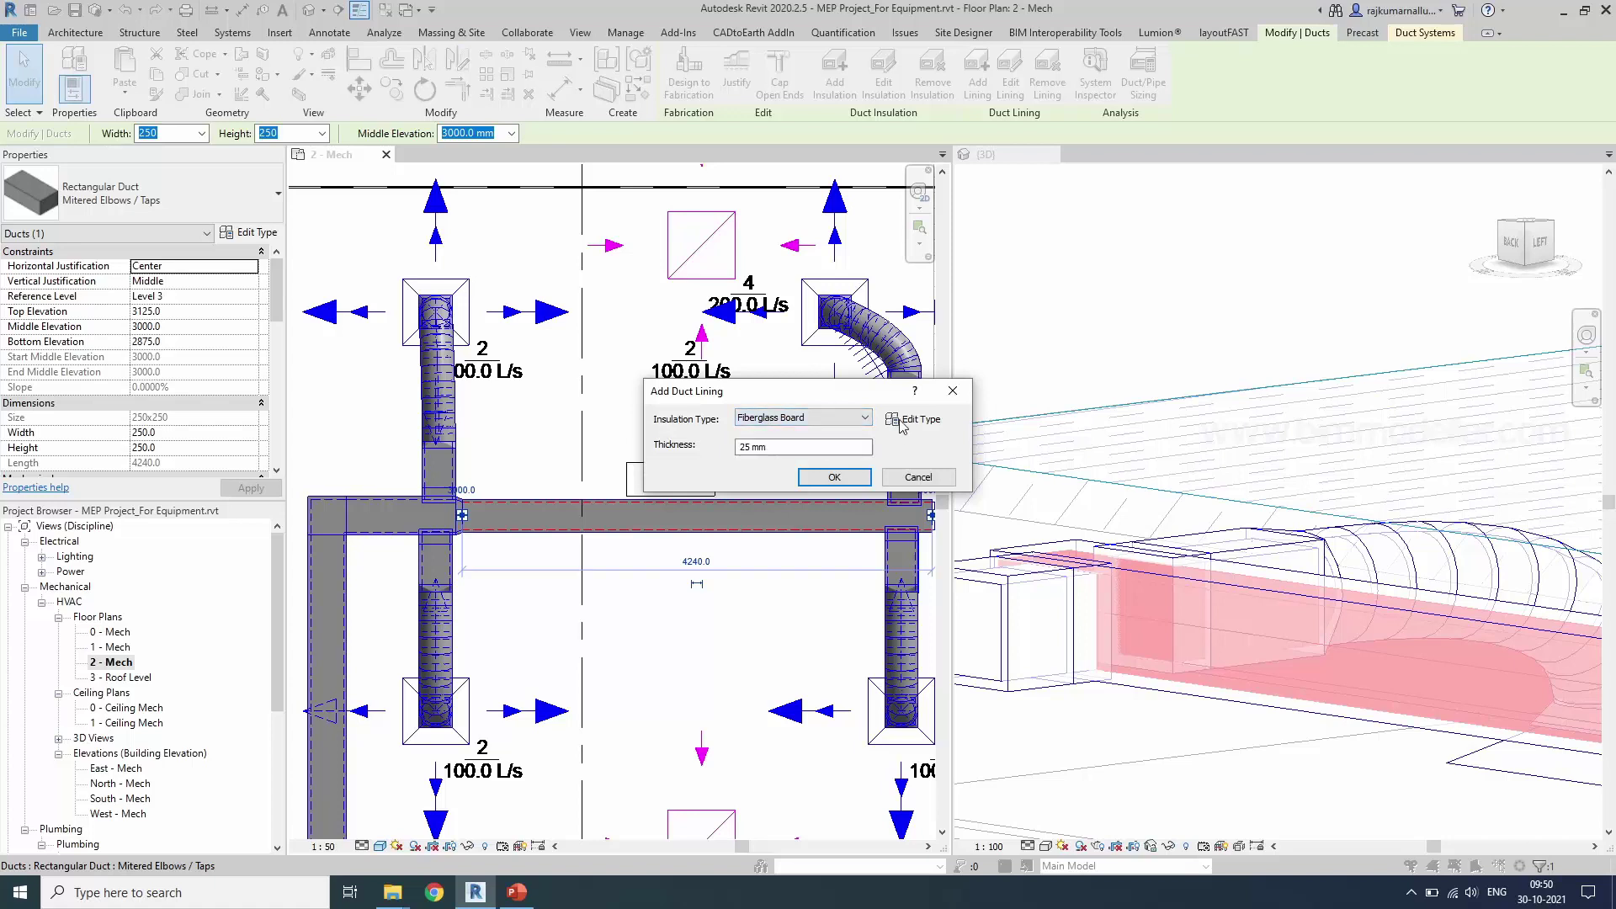
{"action": "left_click", "coordinate": [834, 477]}
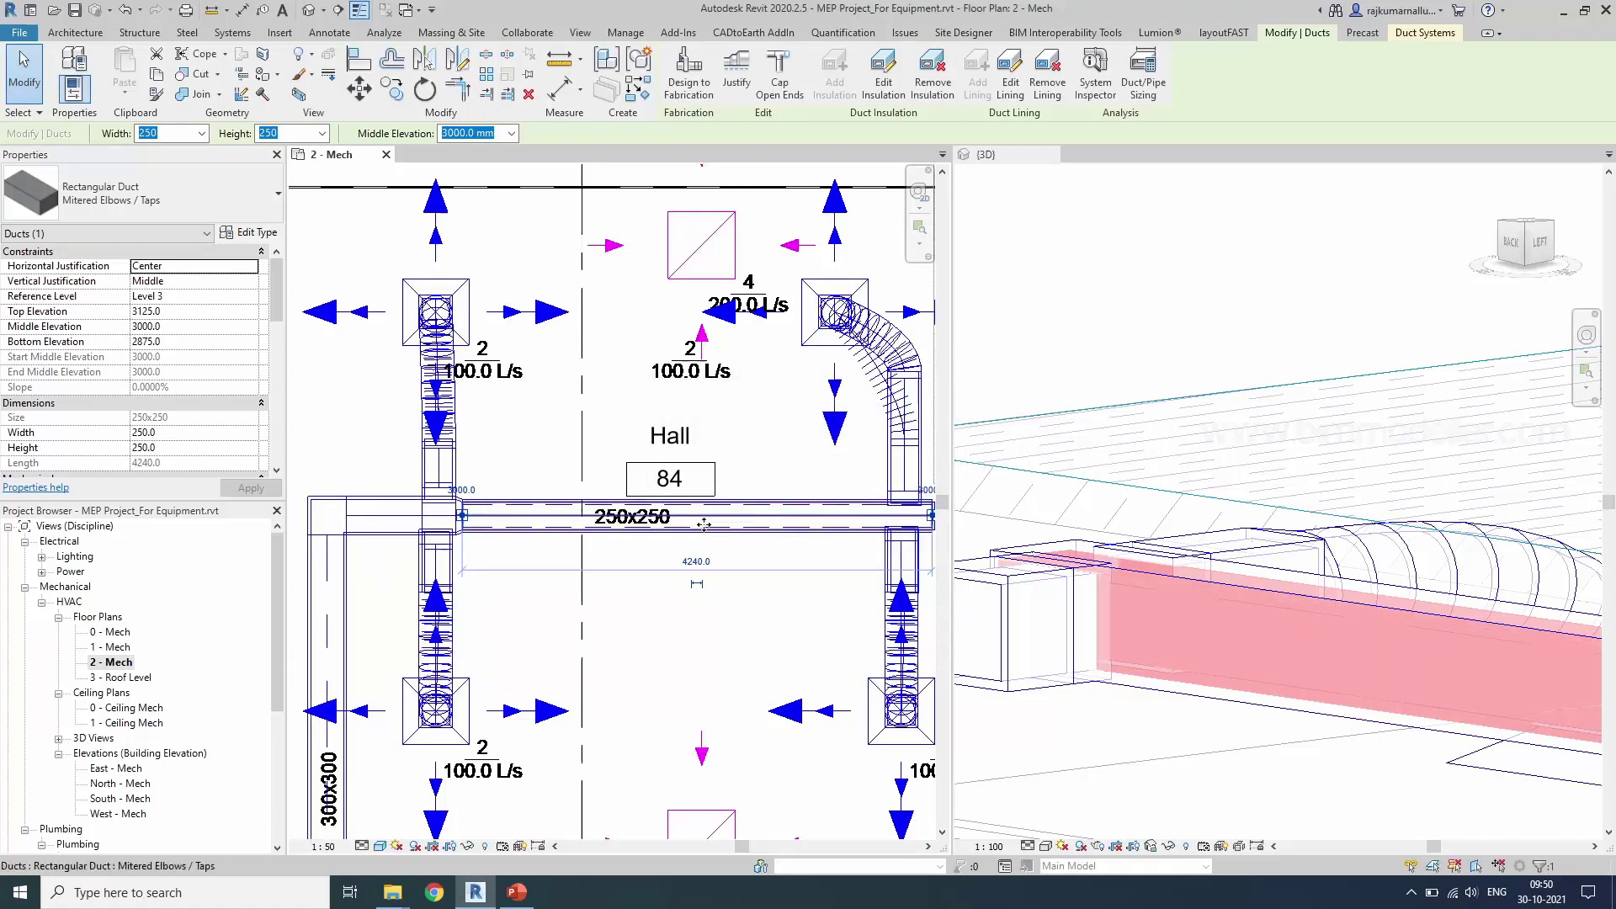
- Switch the plan's visual style to Shaded, then to Wireframe
{"action": "left_click", "coordinate": [381, 846]}
{"action": "left_click", "coordinate": [413, 776]}
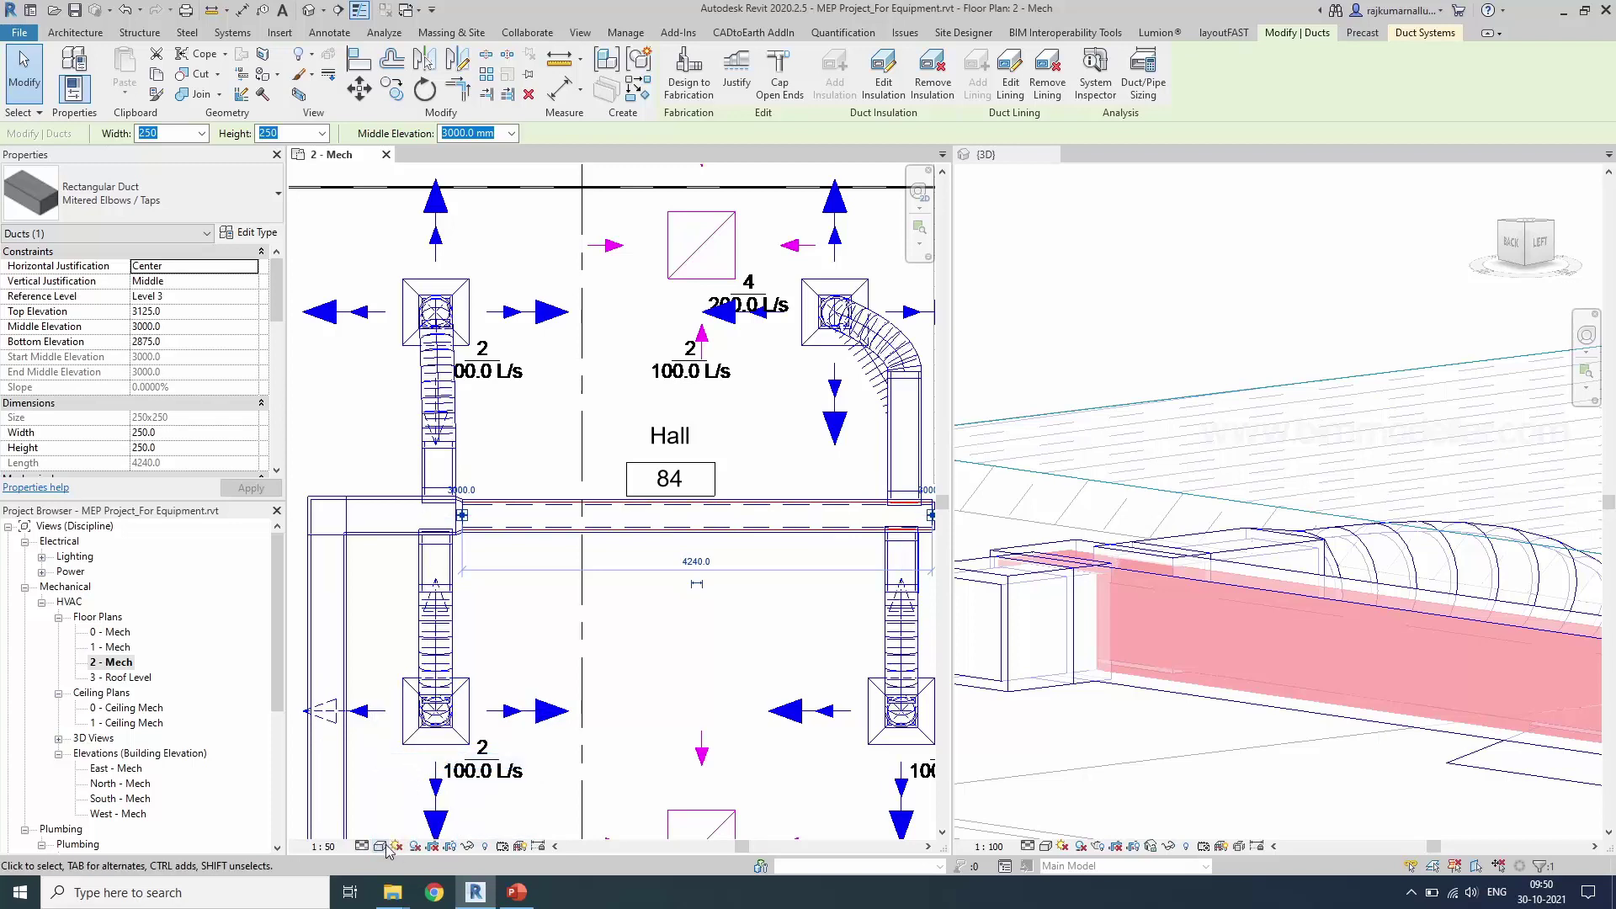
{"action": "left_click", "coordinate": [380, 846]}
{"action": "left_click", "coordinate": [417, 744]}
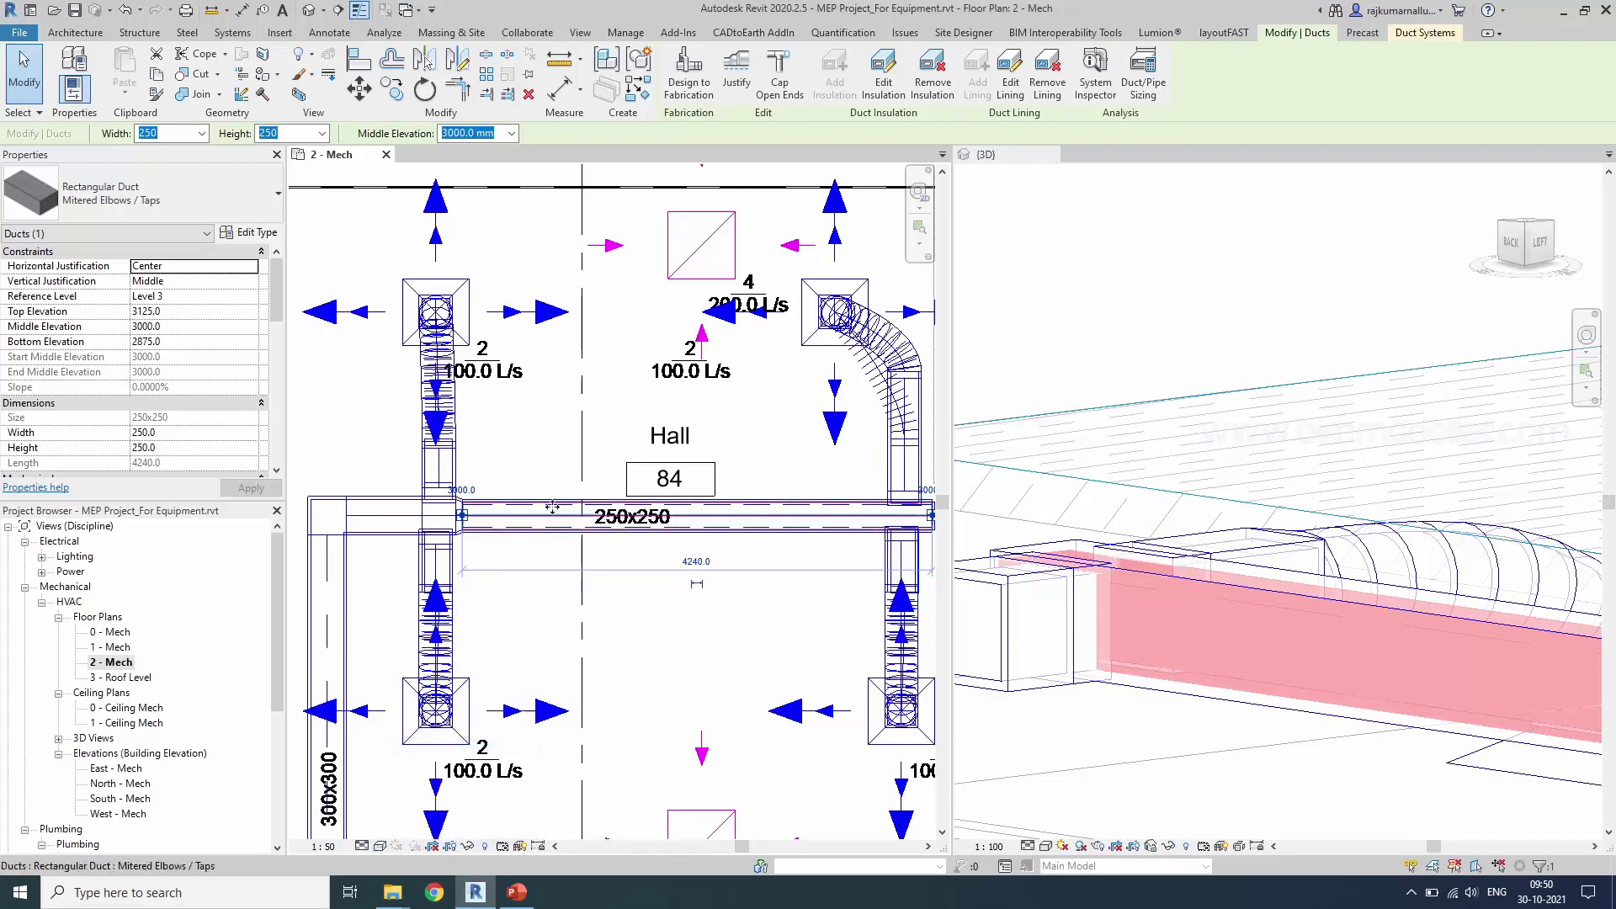
- Zoom in to inspect the lining inside the main duct, then deselect everything
{"action": "scroll", "coordinate": [475, 517], "scroll_direction": "up", "scroll_amount": 5}
{"action": "scroll", "coordinate": [473, 530], "scroll_direction": "up", "scroll_amount": 2}
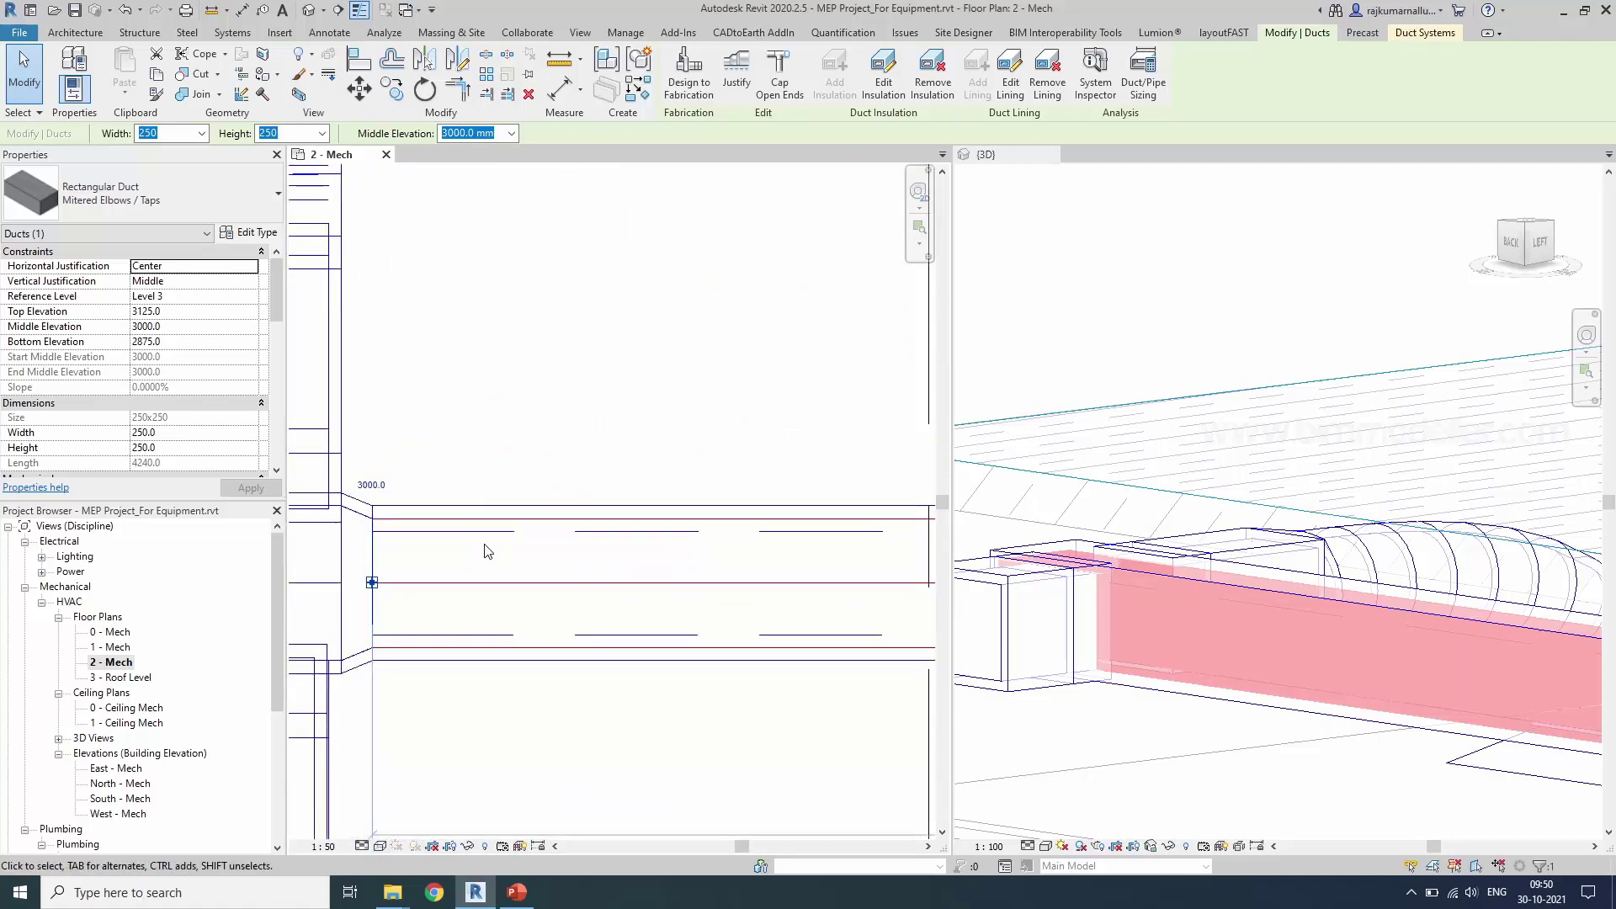
{"action": "scroll", "coordinate": [473, 550], "scroll_direction": "down", "scroll_amount": 5}
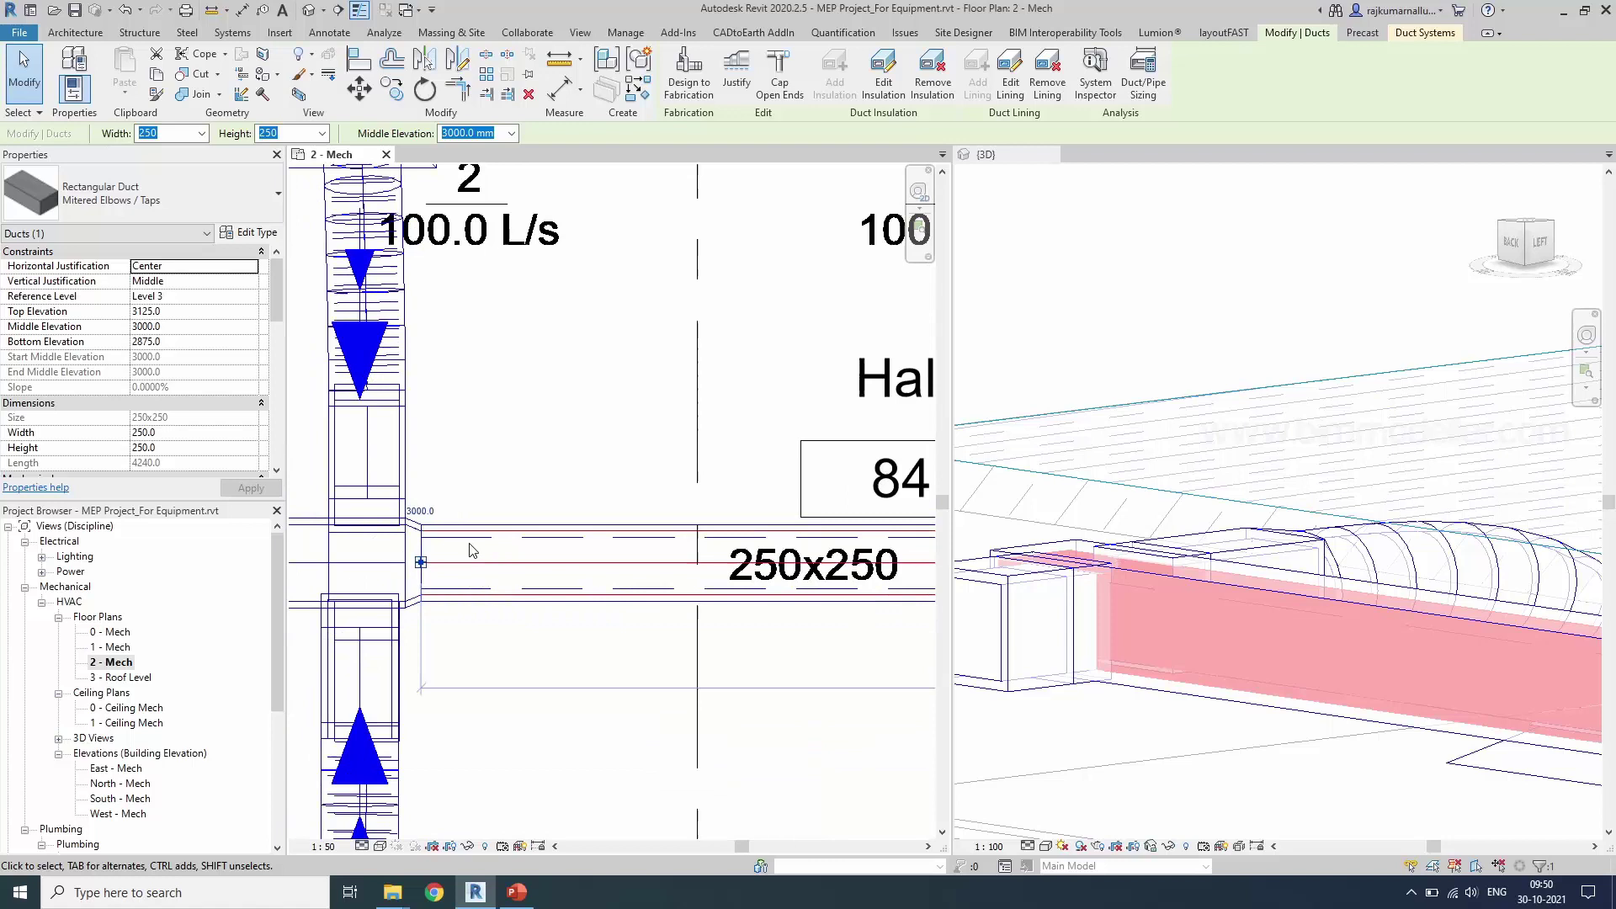
{"action": "left_click", "coordinate": [630, 601]}
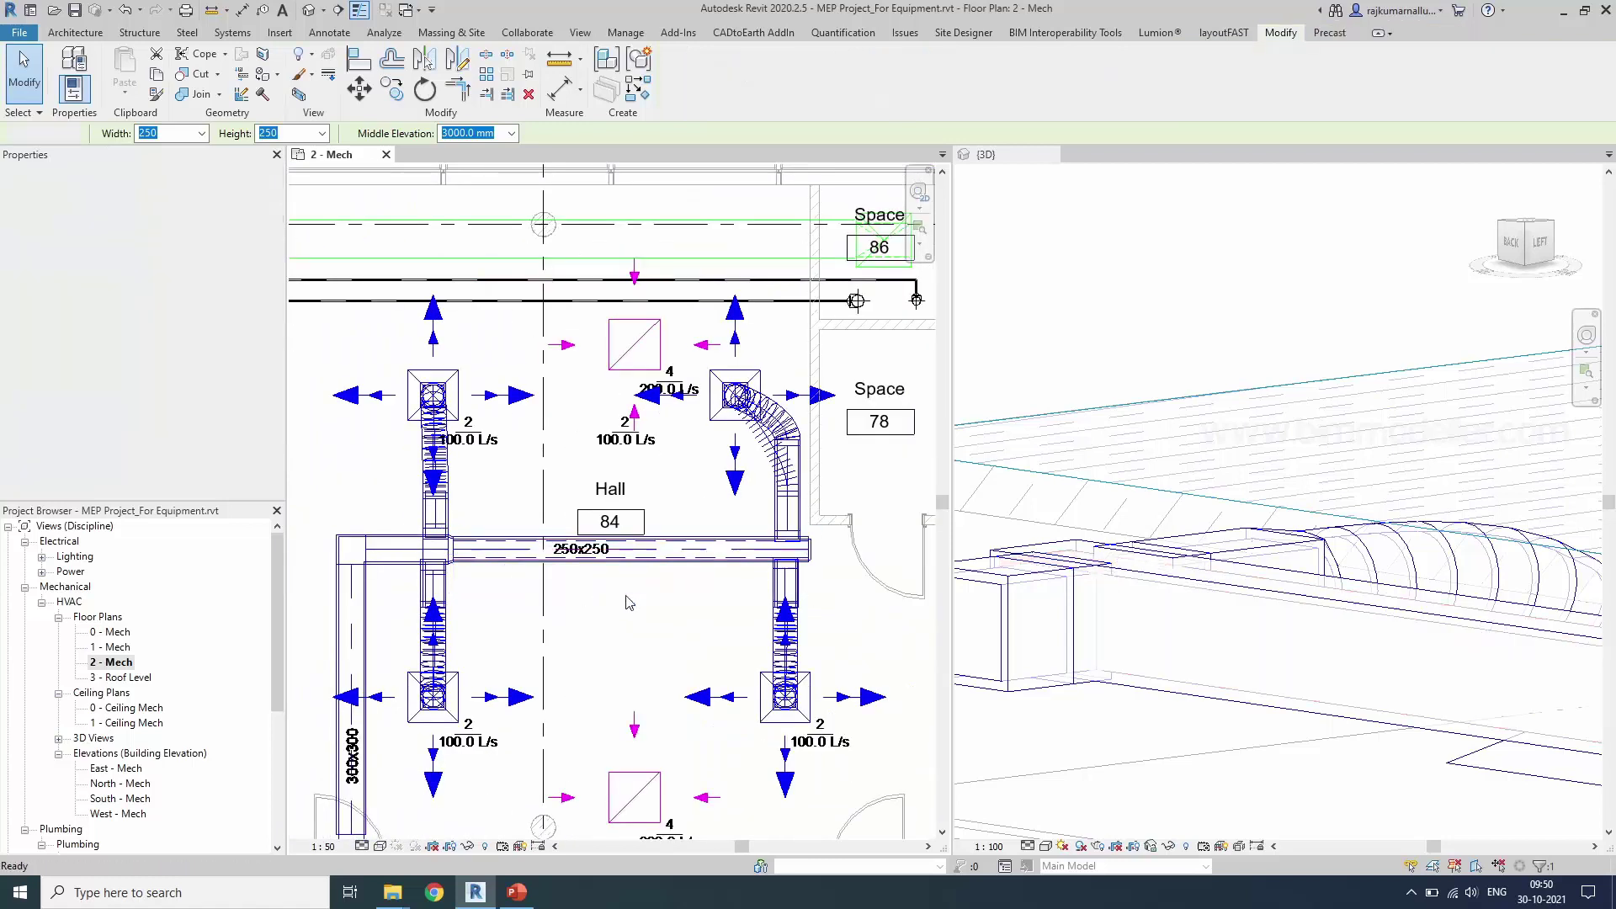